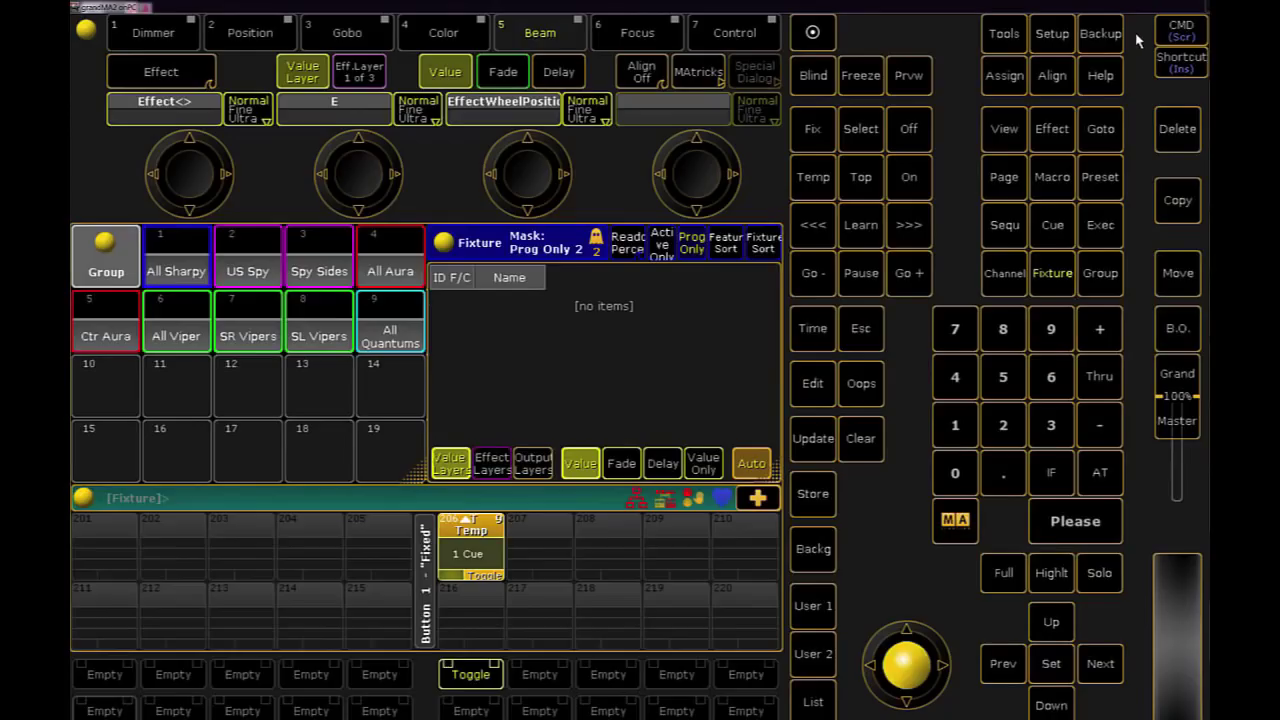
Save the show under the new name consoletrainer2018jan18
{"action": "left_click", "coordinate": [1112, 36]}
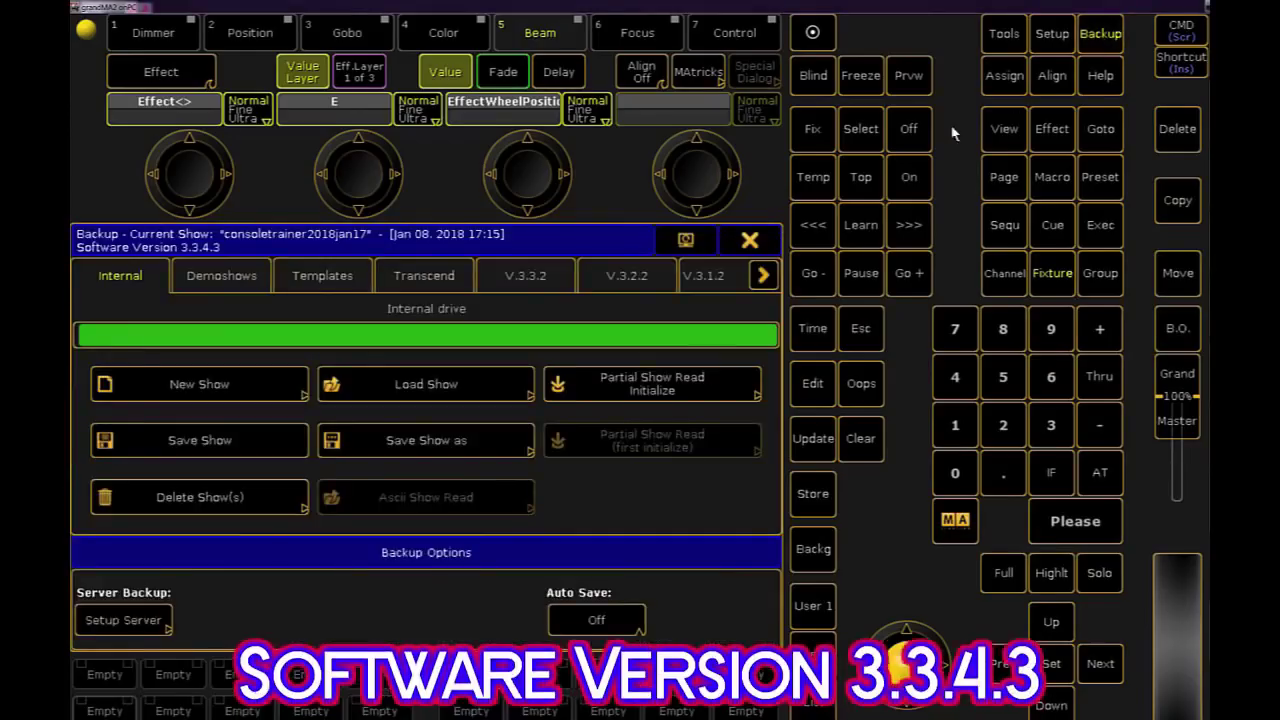
{"action": "left_click", "coordinate": [418, 435]}
{"action": "key", "text": "BackSpace"}
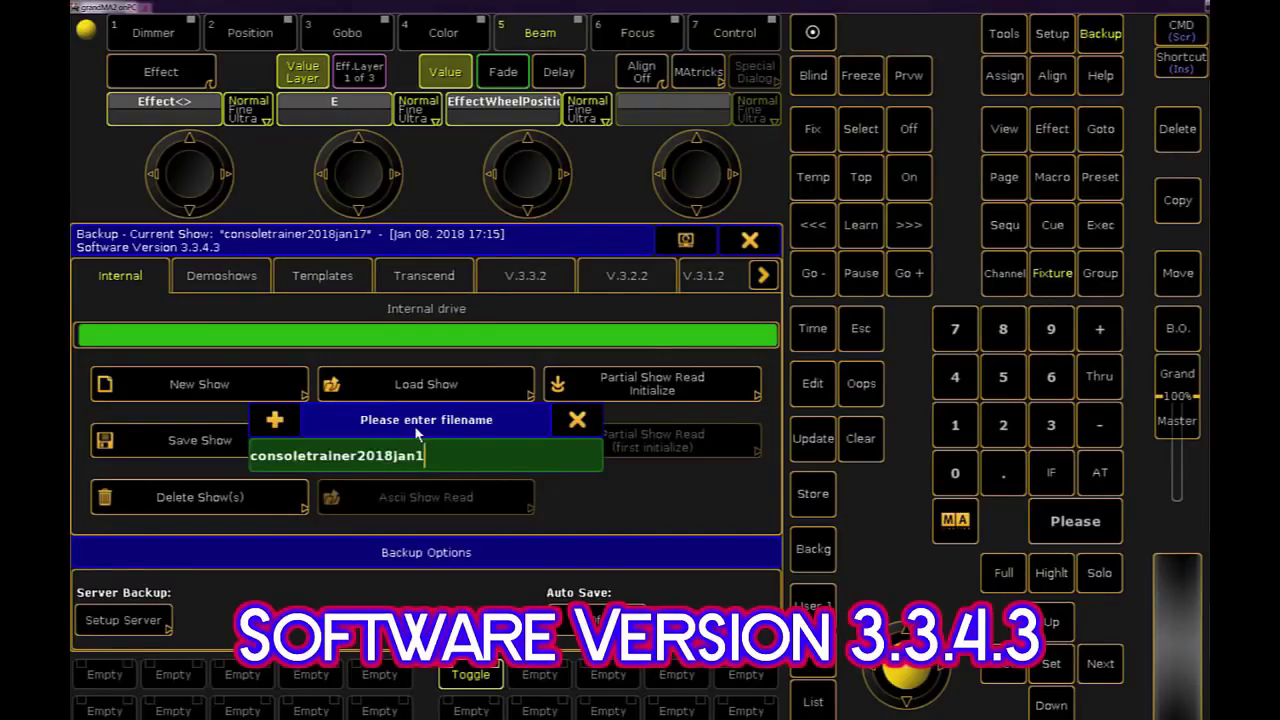
{"action": "type", "text": "8"}
{"action": "key", "text": "Return"}
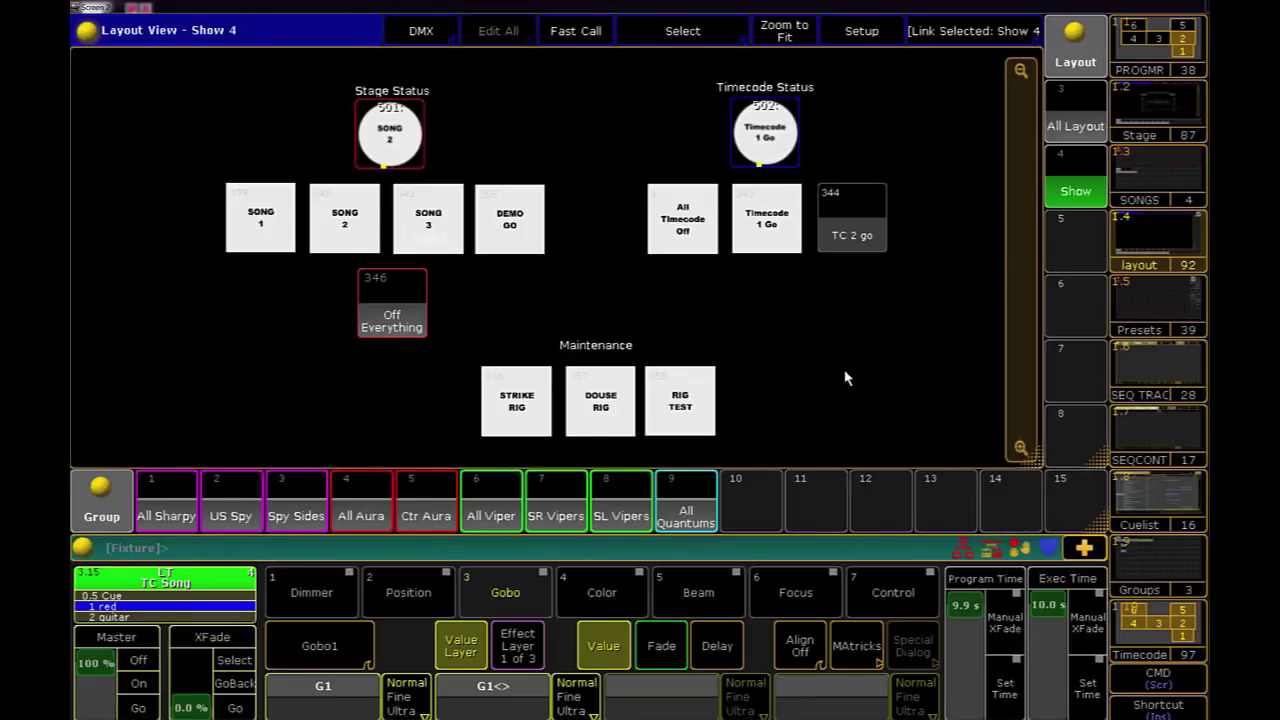
Test the Show layout by running its Off Everything, Song 1 and Song 2 macros in turn
{"action": "left_click", "coordinate": [392, 294]}
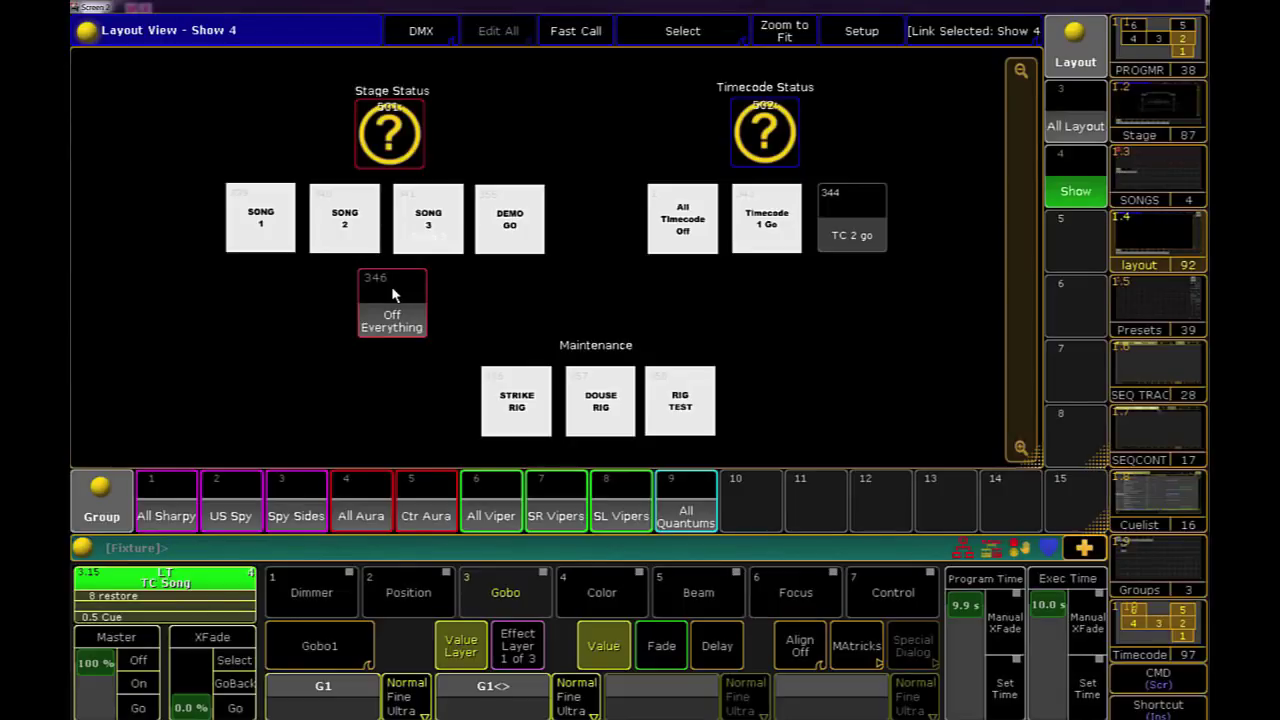
{"action": "left_click", "coordinate": [250, 228]}
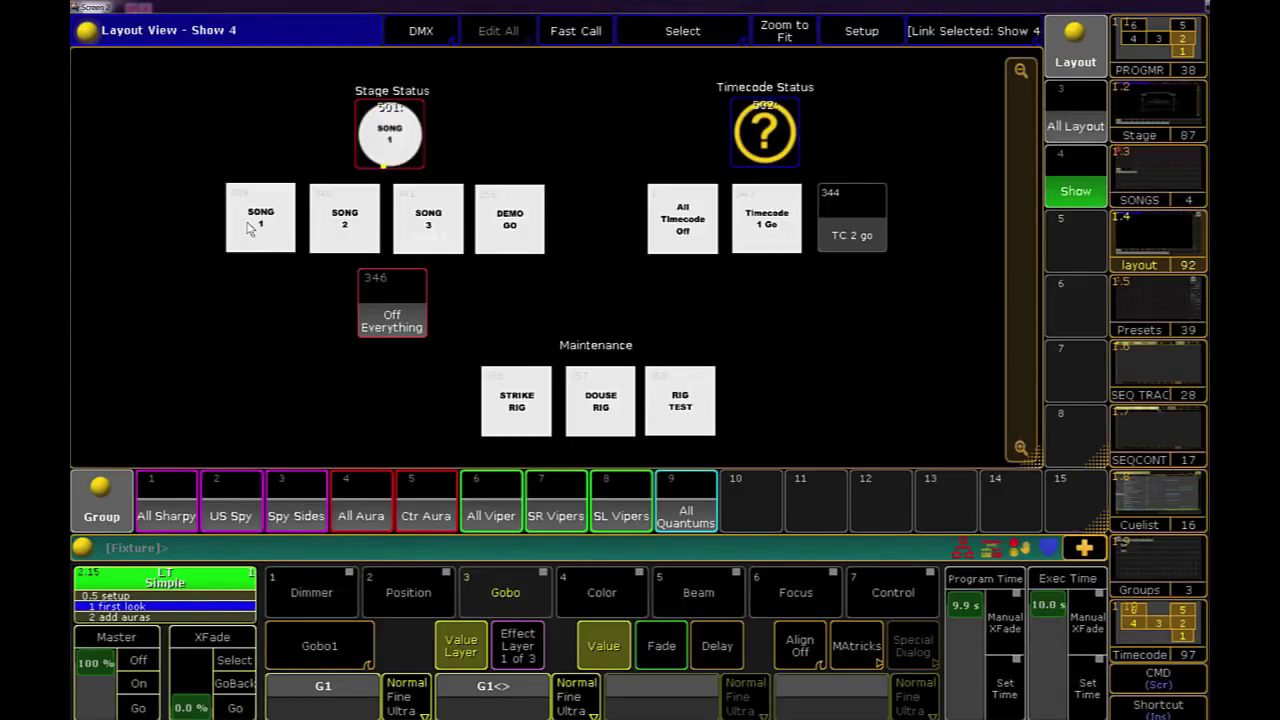
{"action": "left_click", "coordinate": [352, 228]}
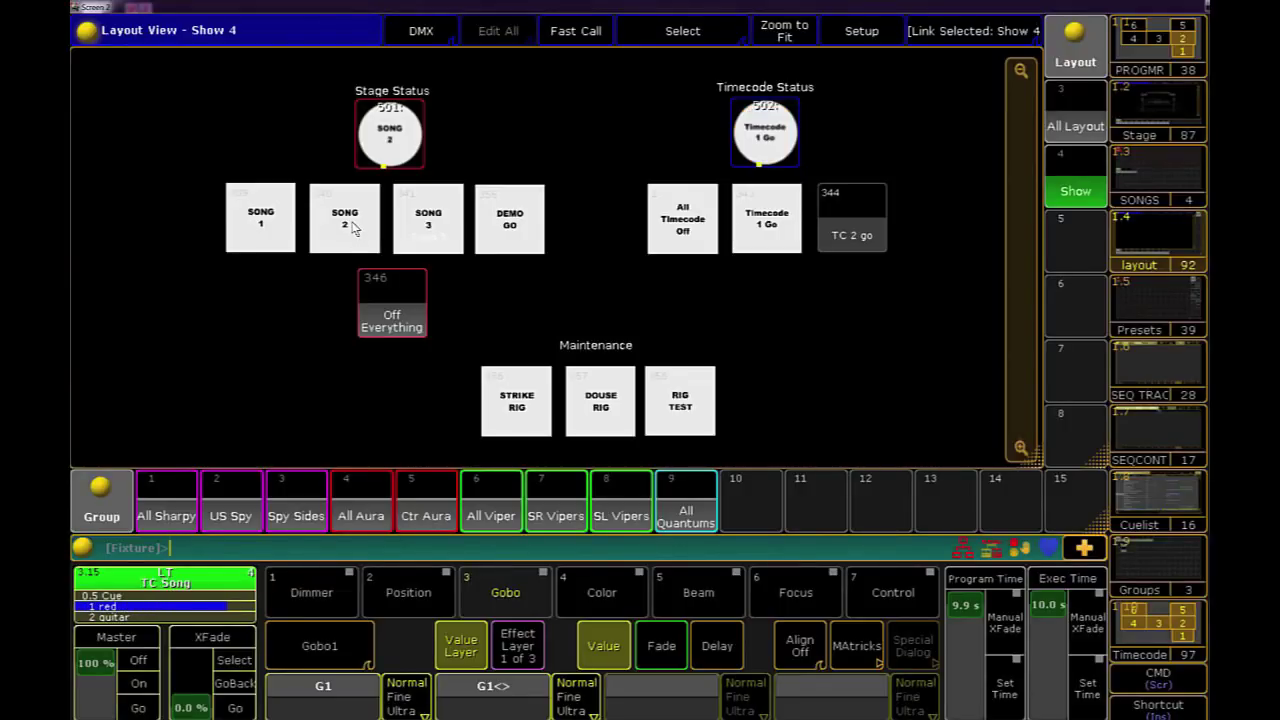
Store a new layout in empty layout pool slot 4 and name it Show
{"action": "left_click", "coordinate": [1158, 677]}
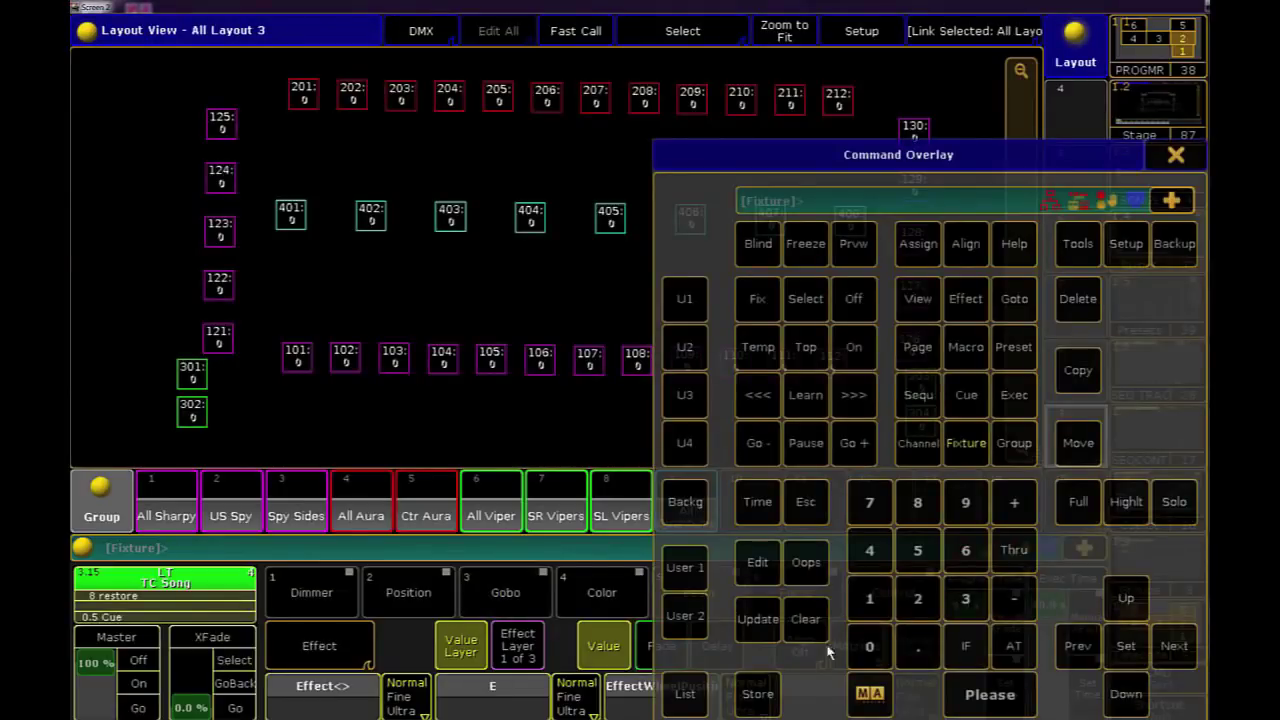
{"action": "left_click", "coordinate": [748, 705]}
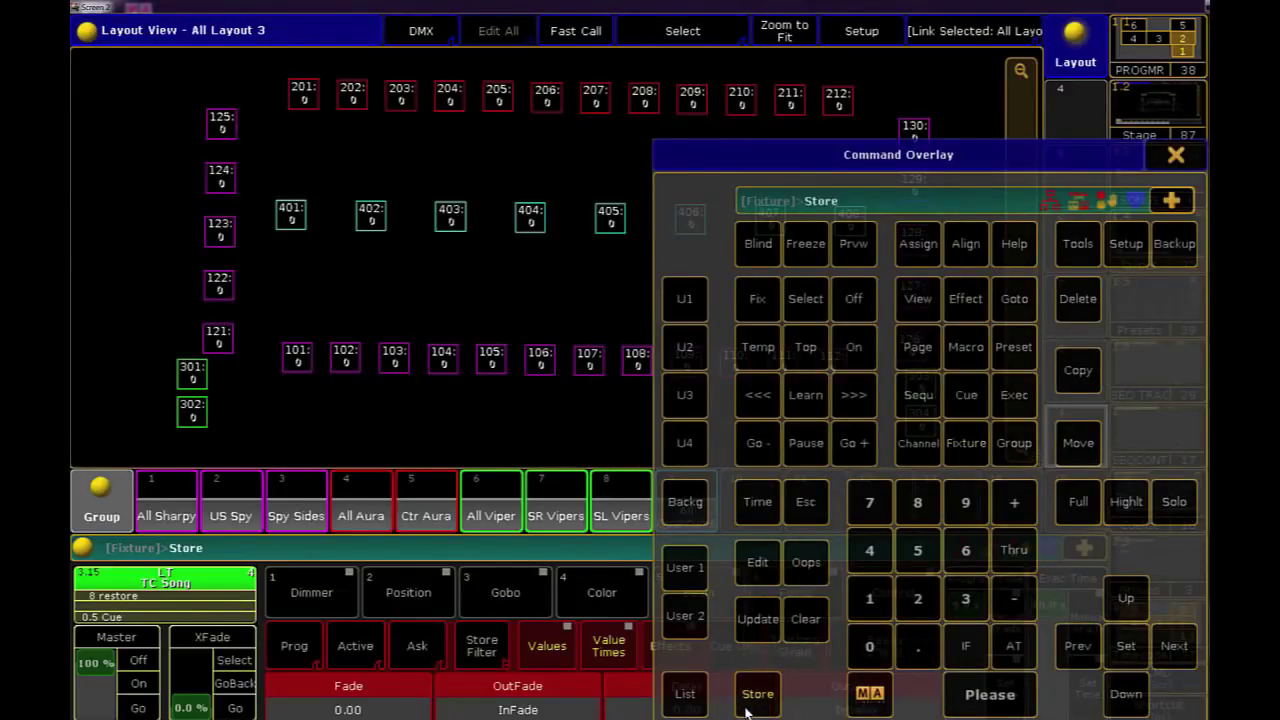
{"action": "left_click", "coordinate": [1088, 117]}
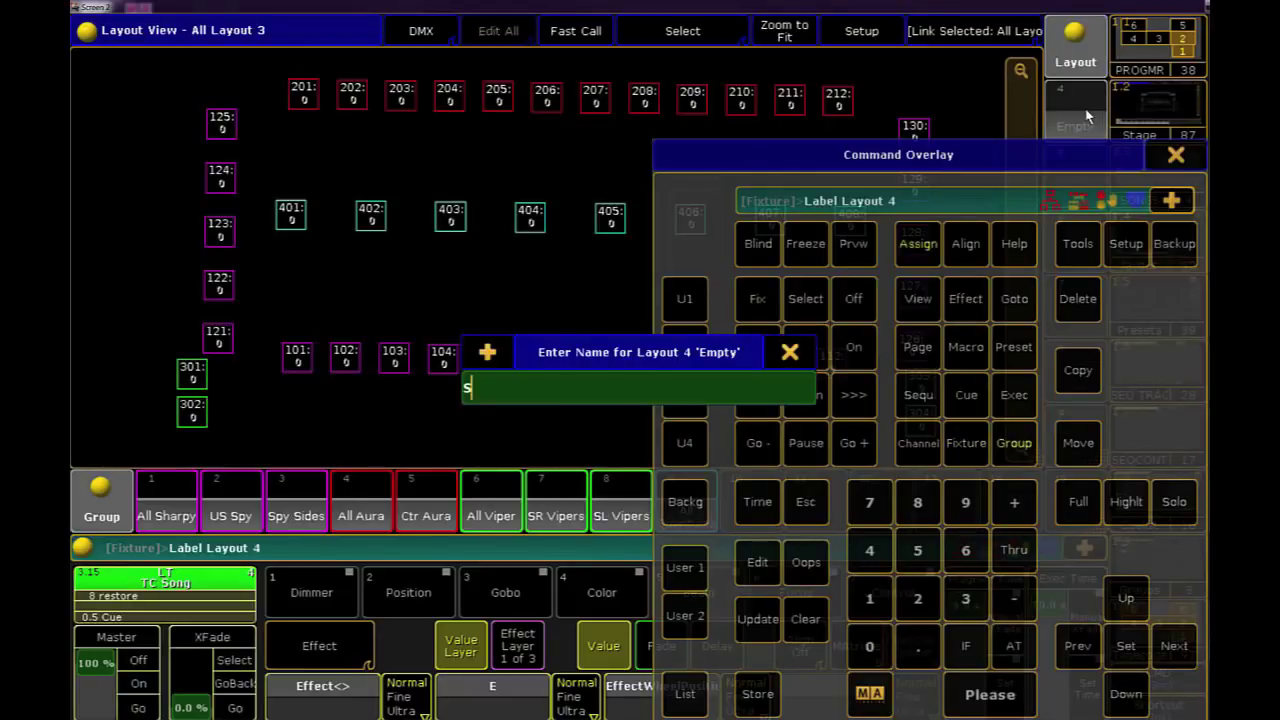
{"action": "type", "text": "Show"}
{"action": "key", "text": "Return"}
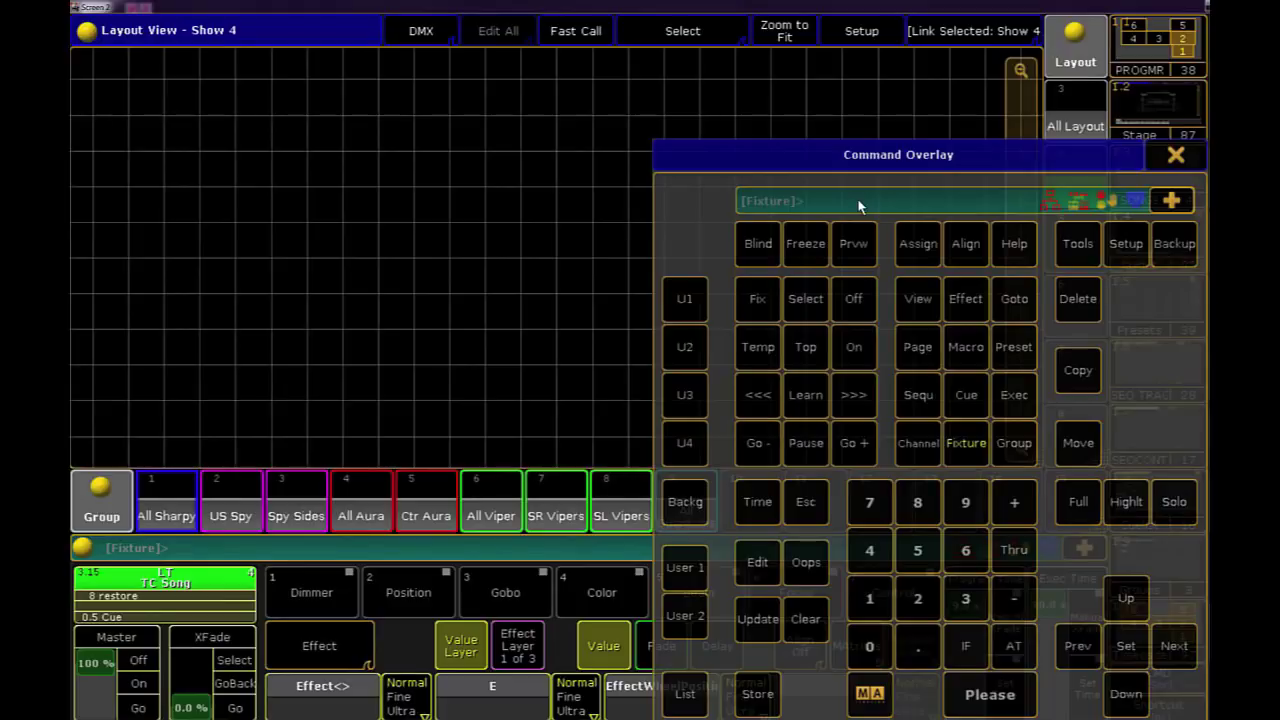
Assign macros 339 and 340 to separate spots in the Show layout, then close the command overlay
{"action": "type", "text": "assign macro 339"}
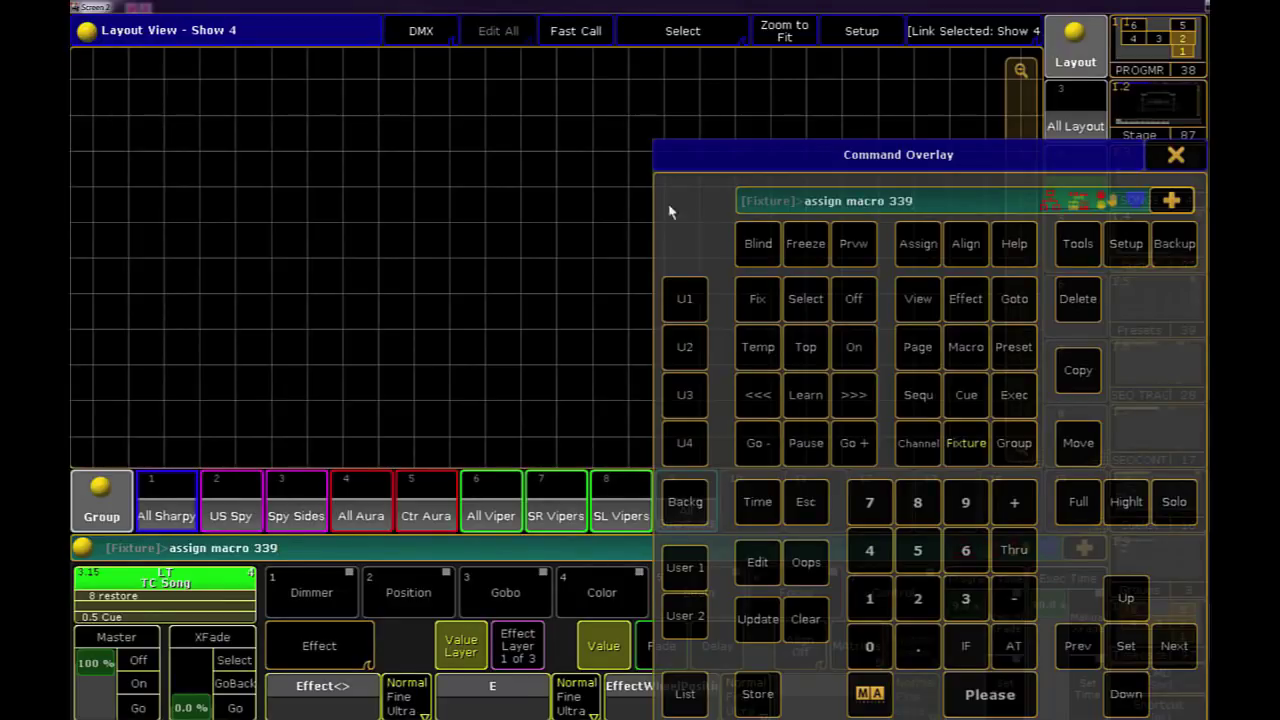
{"action": "left_click", "coordinate": [348, 180]}
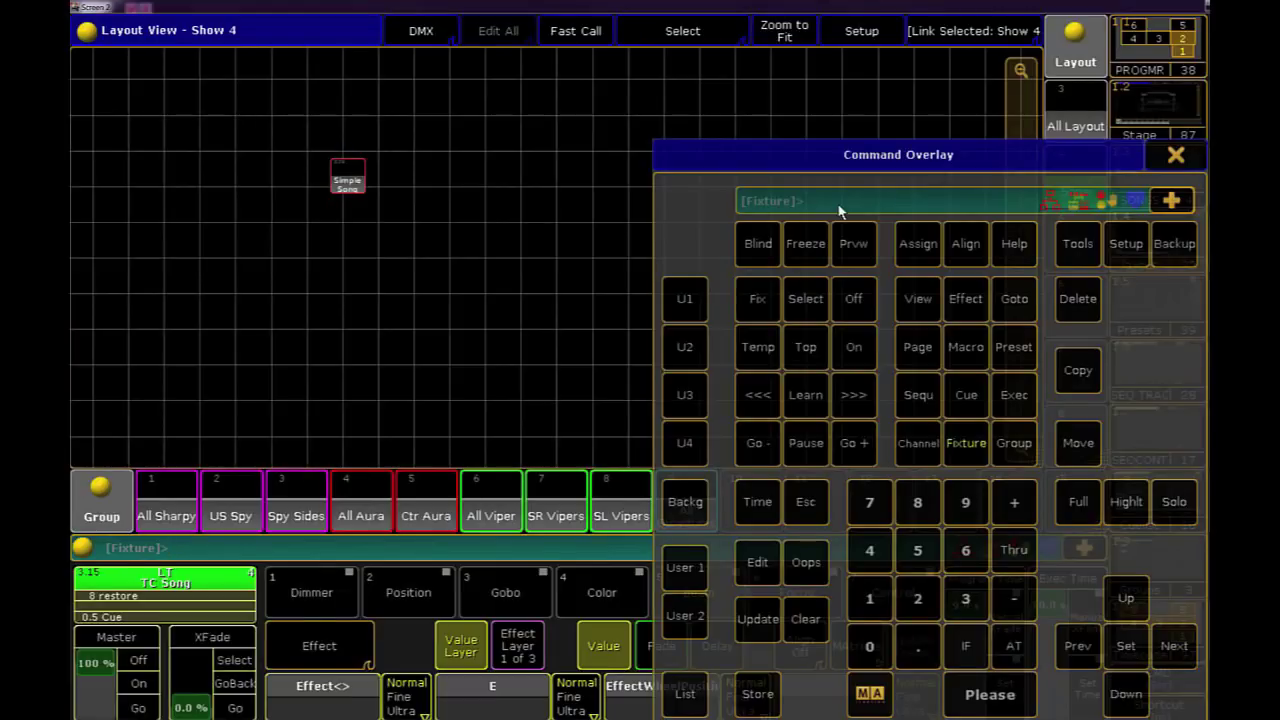
{"action": "key", "text": "Up"}
{"action": "key", "text": "BackSpace"}
{"action": "key", "text": "BackSpace"}
{"action": "type", "text": "40"}
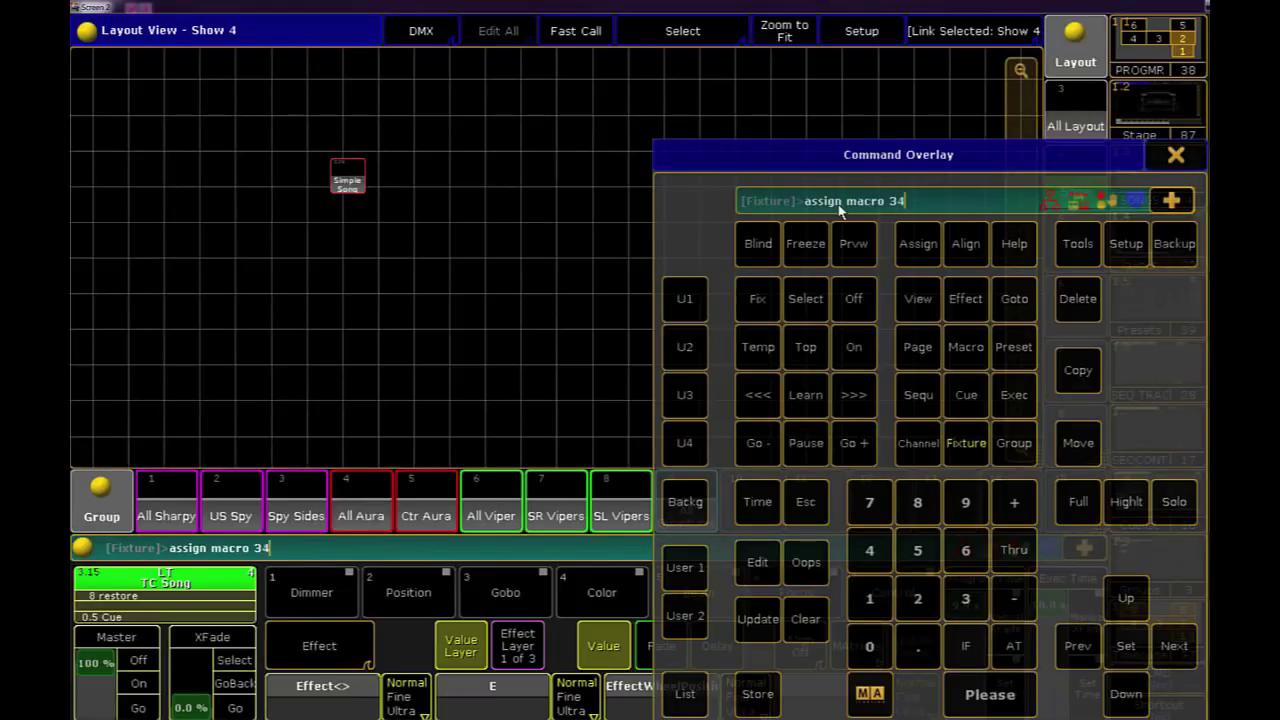
{"action": "left_click", "coordinate": [510, 195]}
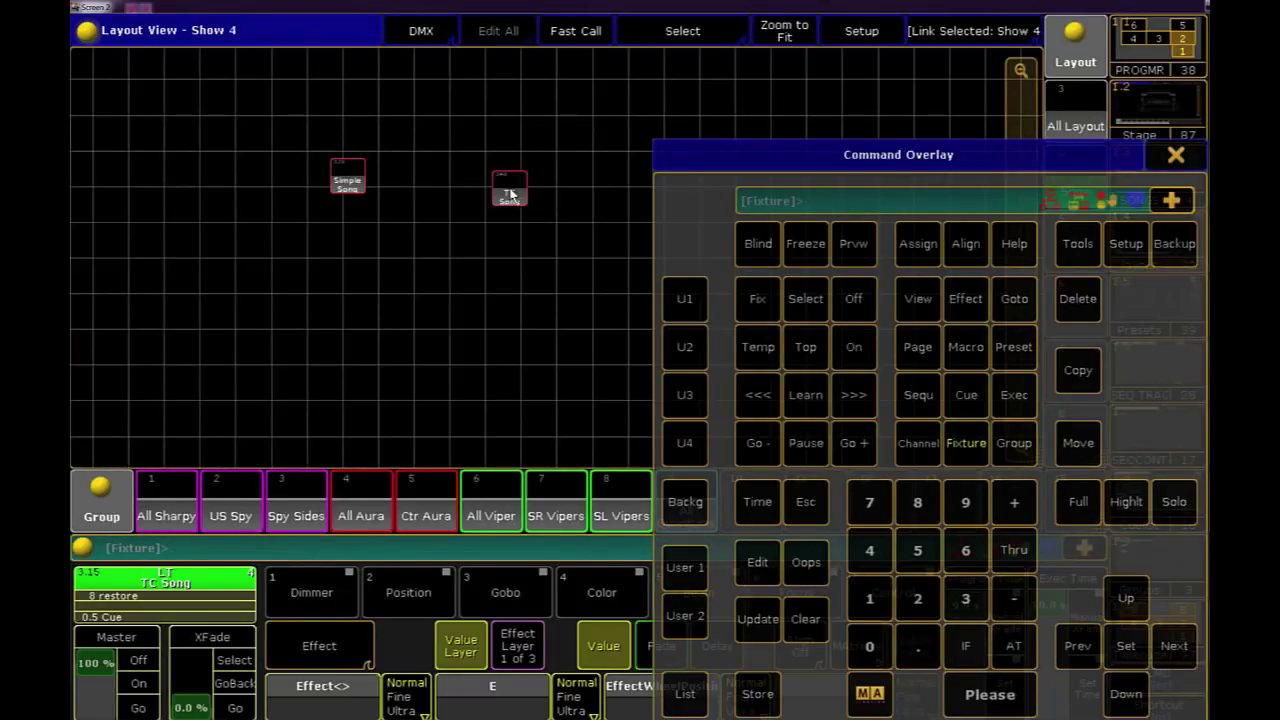
{"action": "left_click", "coordinate": [1175, 156]}
Set Grid X to 0 in the Show layout's options
{"action": "left_click", "coordinate": [88, 31]}
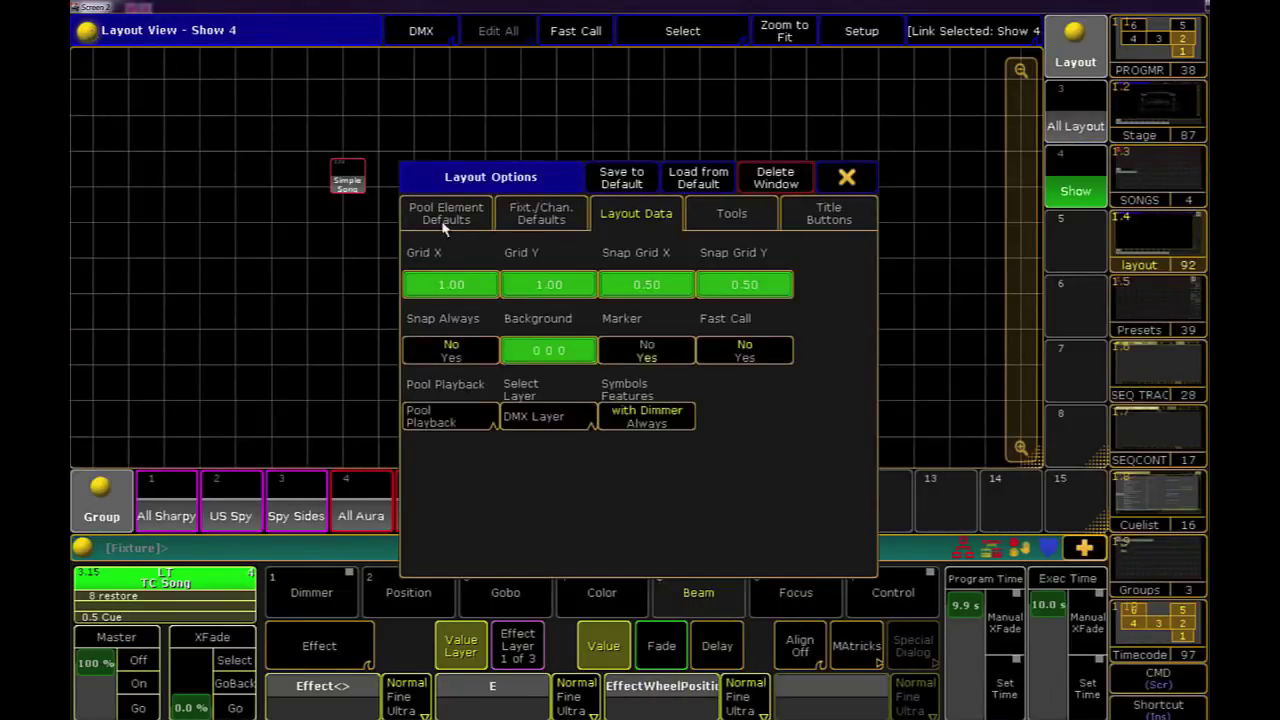
{"action": "left_click", "coordinate": [460, 294]}
{"action": "type", "text": "0"}
{"action": "key", "text": "Return"}
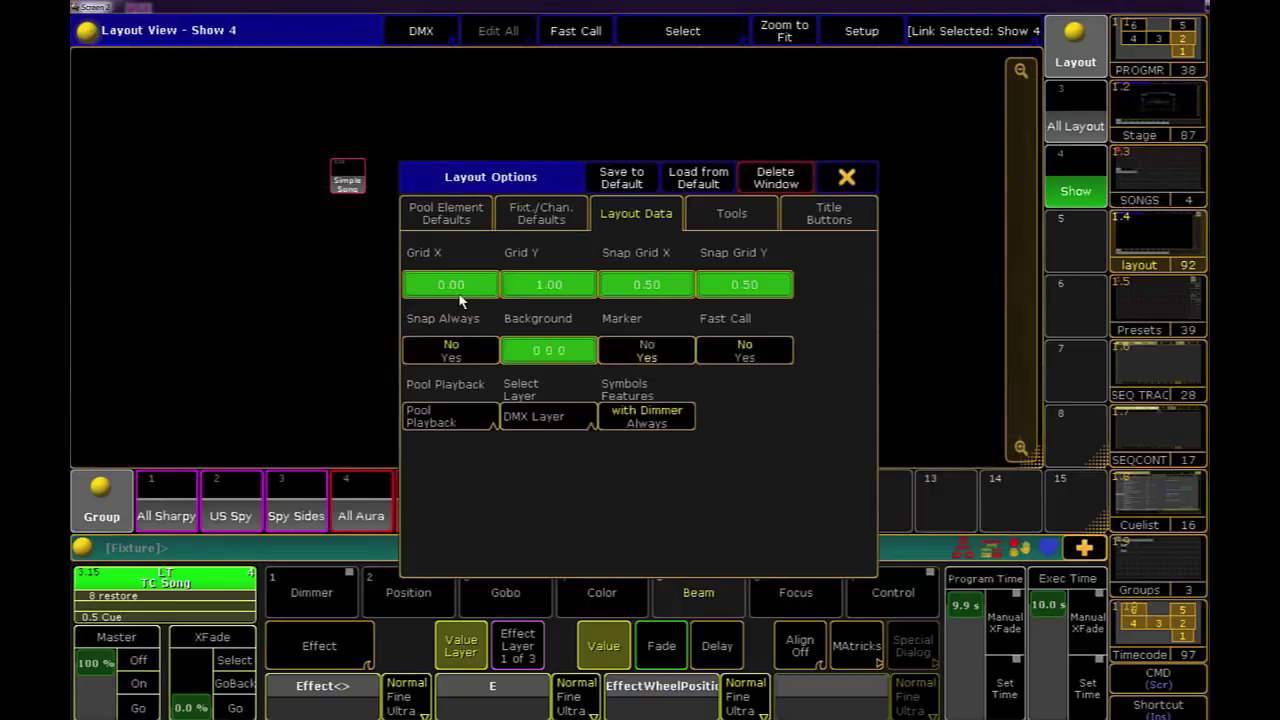
{"action": "left_click", "coordinate": [847, 177]}
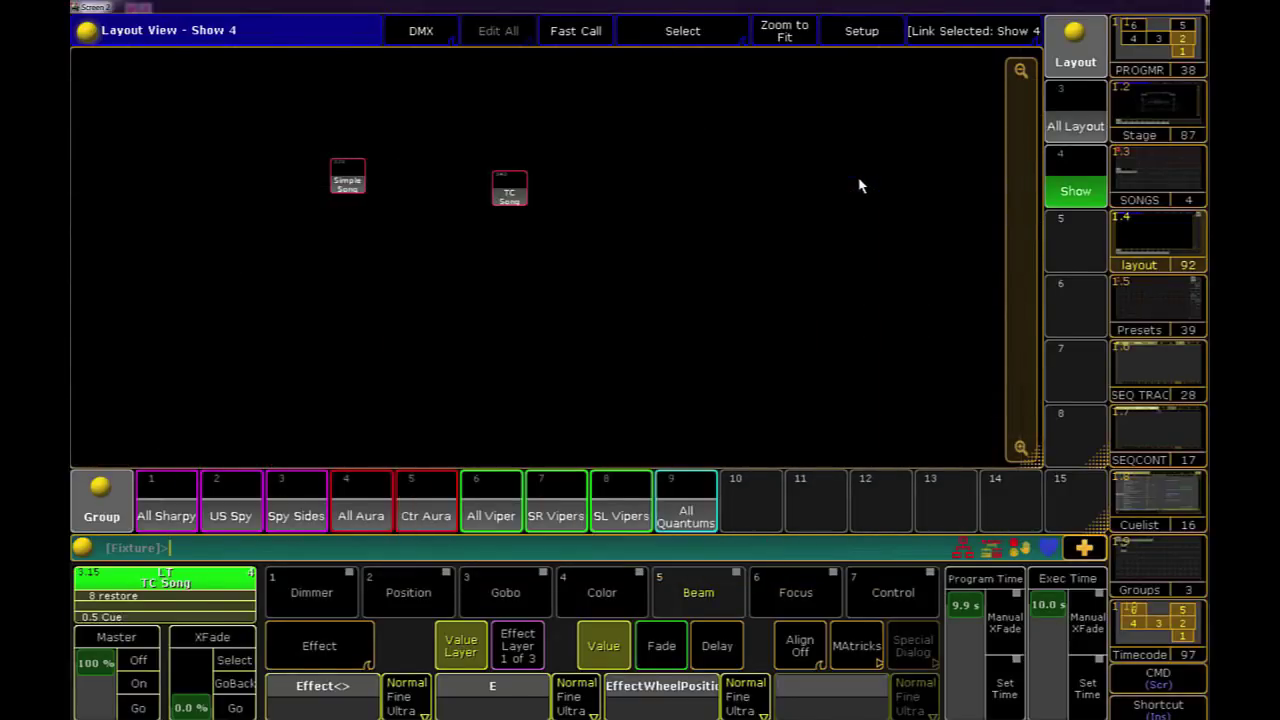
Fit the layout elements to the window and test the Simple Song and TC Song macros
{"action": "left_click", "coordinate": [781, 33]}
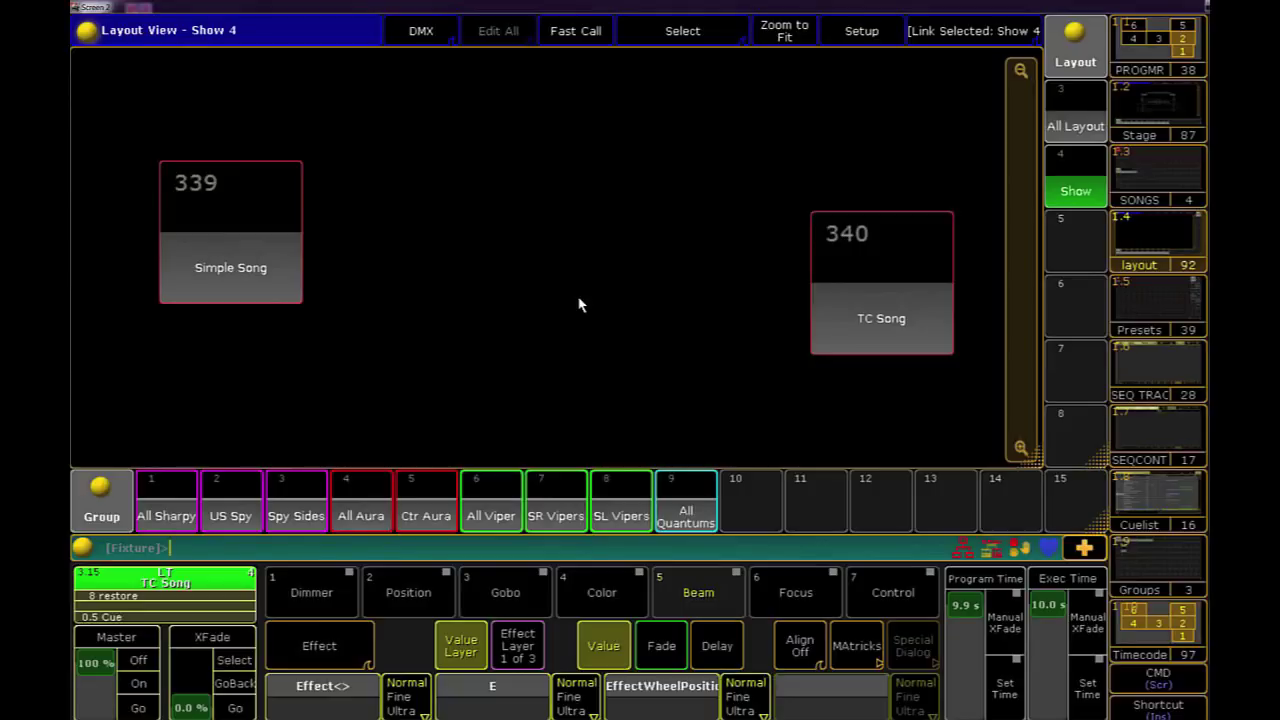
{"action": "left_click", "coordinate": [236, 251]}
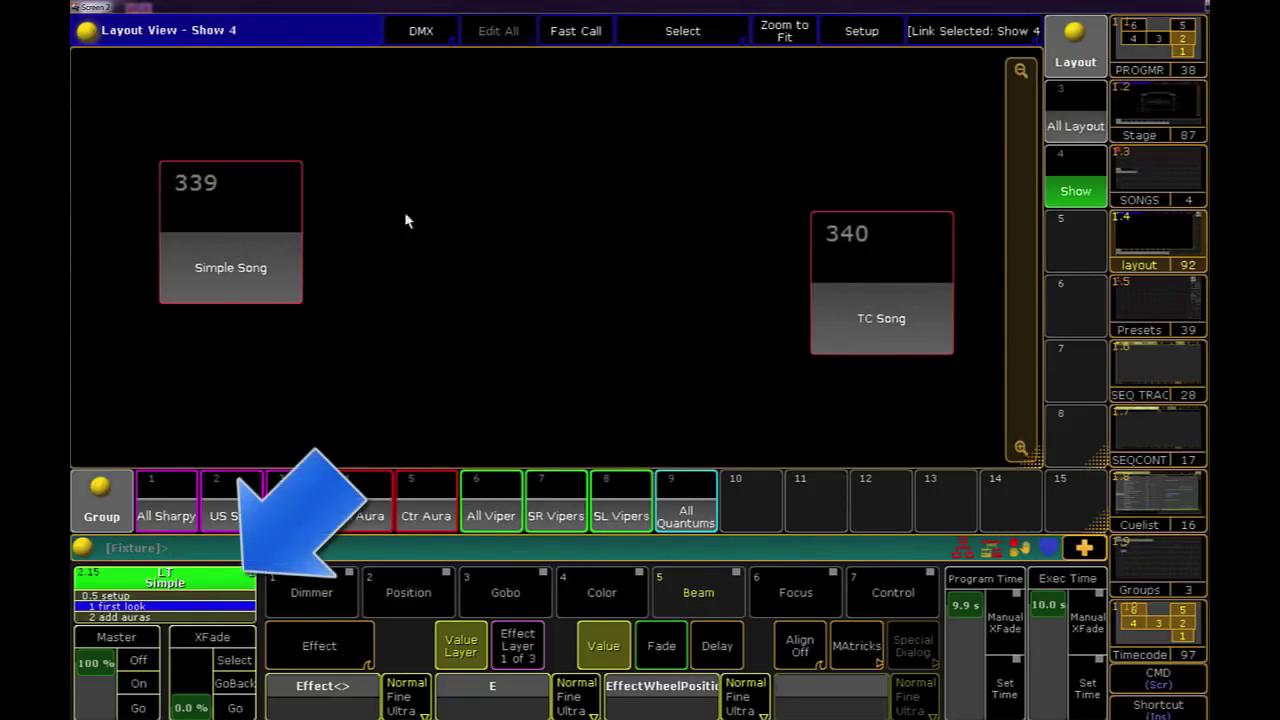
{"action": "left_click", "coordinate": [856, 297]}
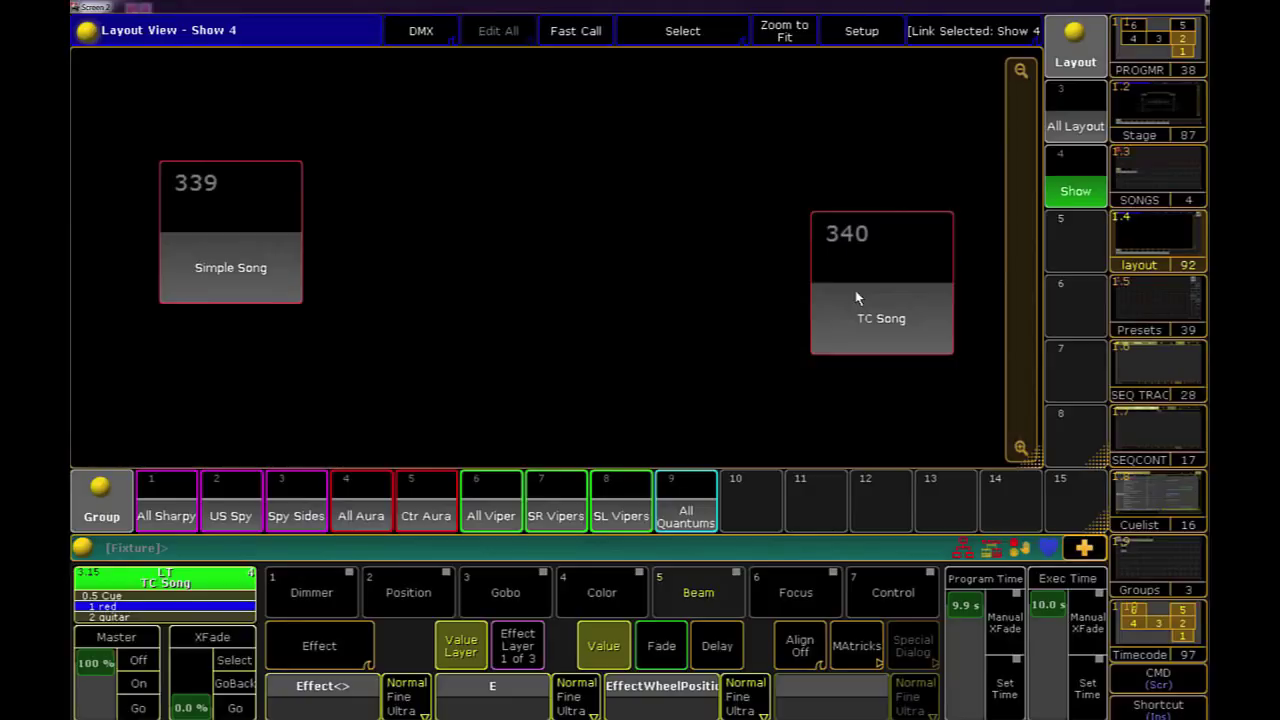
Move the TC Song element next to Simple Song at the same height, using the layout's setup mode
{"action": "left_click", "coordinate": [846, 38]}
{"action": "left_click_drag", "start_coordinate": [868, 258], "coordinate": [457, 214]}
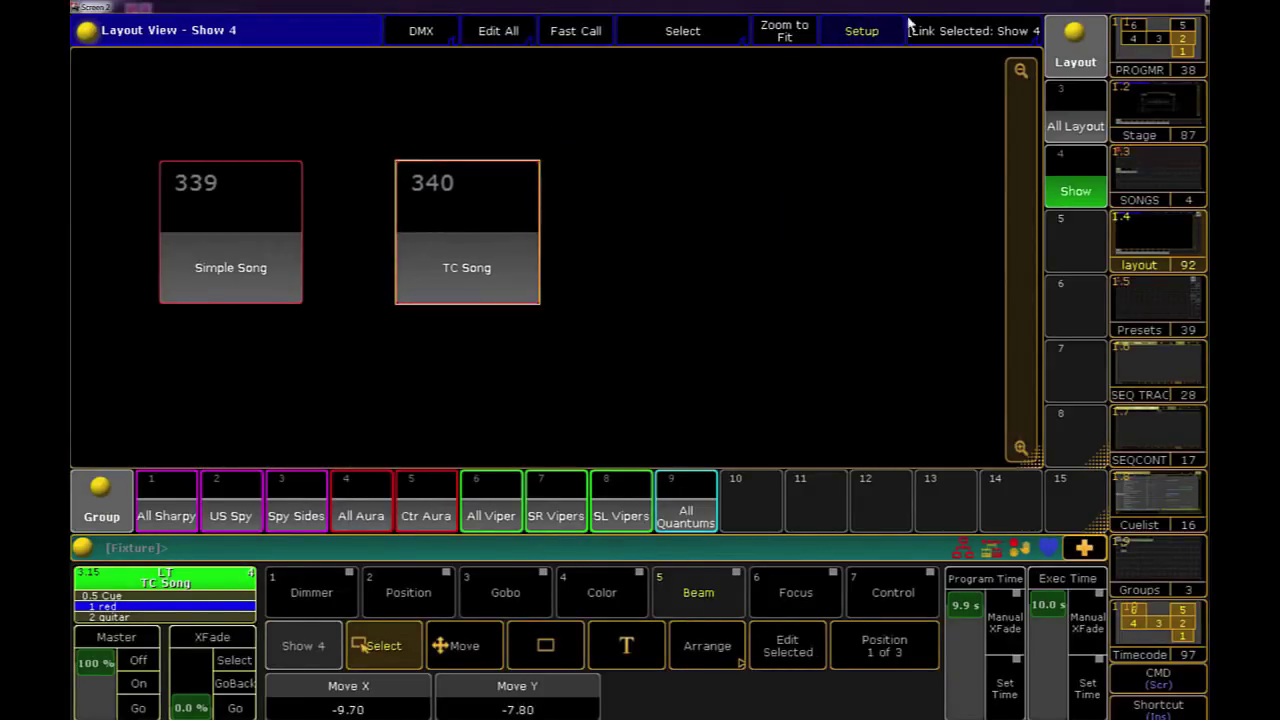
{"action": "left_click", "coordinate": [879, 33]}
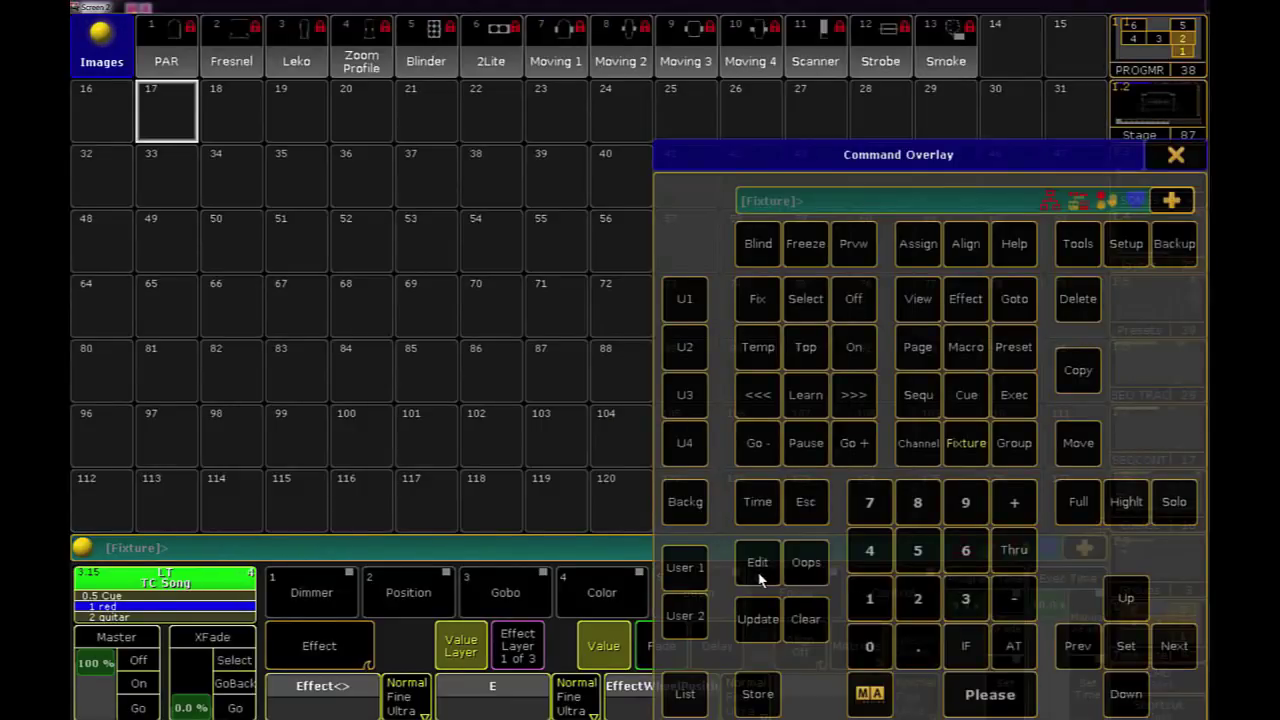
Import Song1.png from the internal drive's gobos/user_gobos folder into image pool slot 17
{"action": "left_click", "coordinate": [163, 124]}
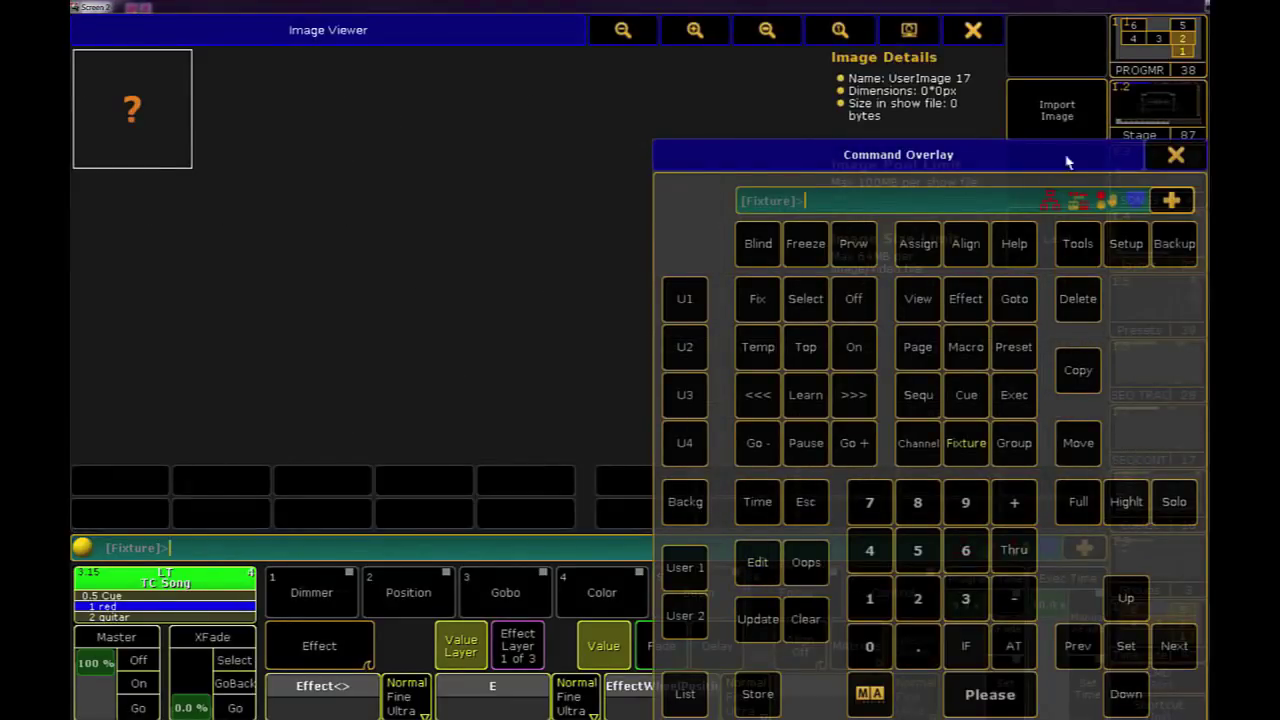
{"action": "left_click", "coordinate": [1176, 160]}
{"action": "left_click", "coordinate": [1070, 128]}
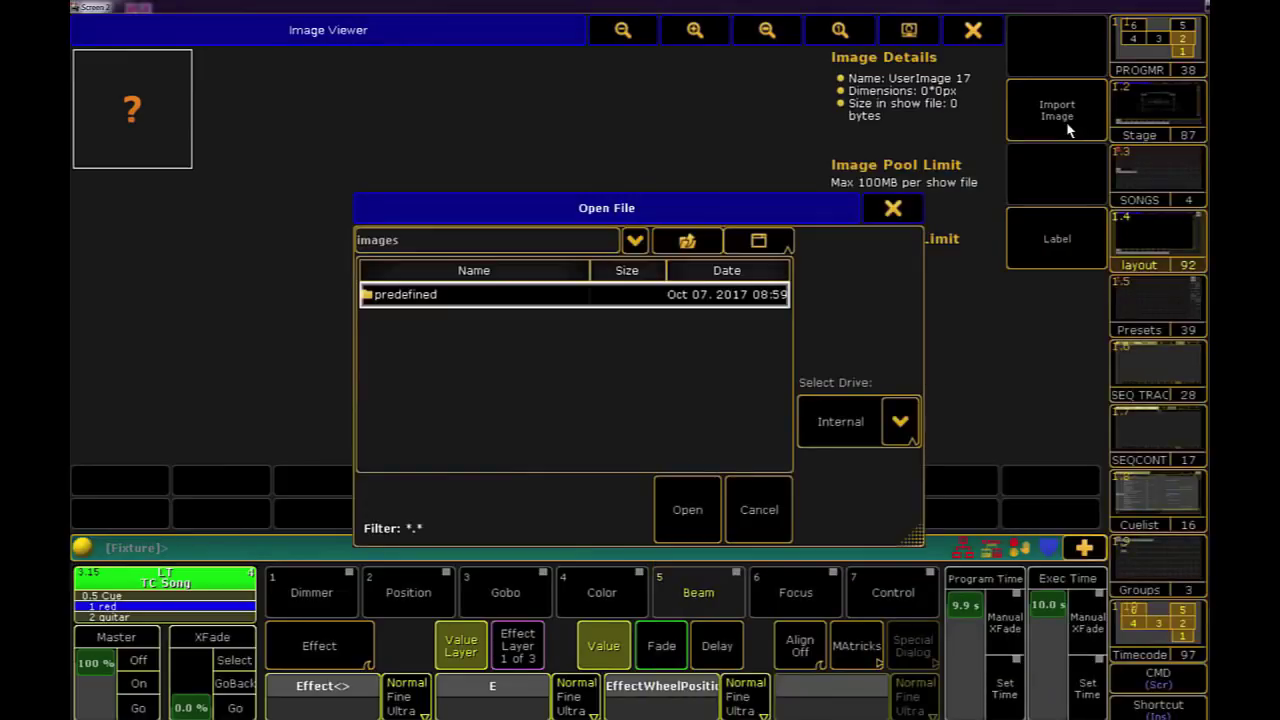
{"action": "left_click", "coordinate": [705, 243]}
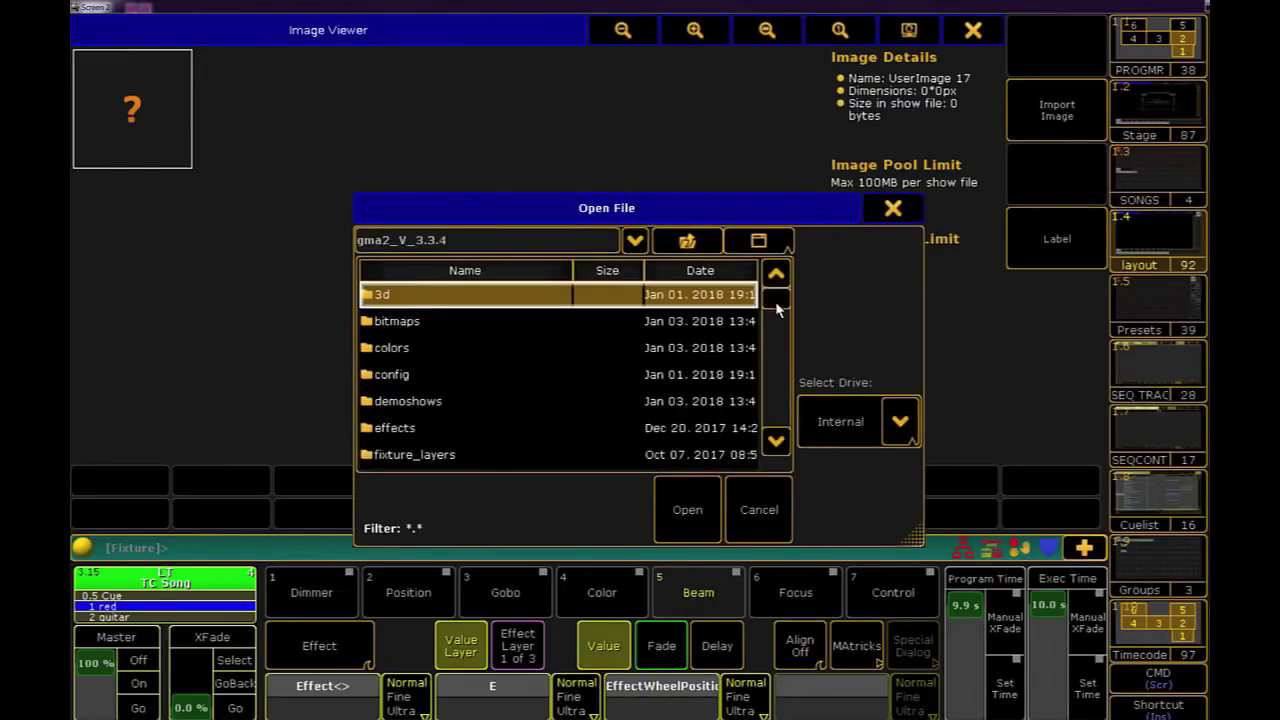
{"action": "left_click_drag", "start_coordinate": [777, 310], "coordinate": [778, 340]}
{"action": "double_click", "coordinate": [420, 455]}
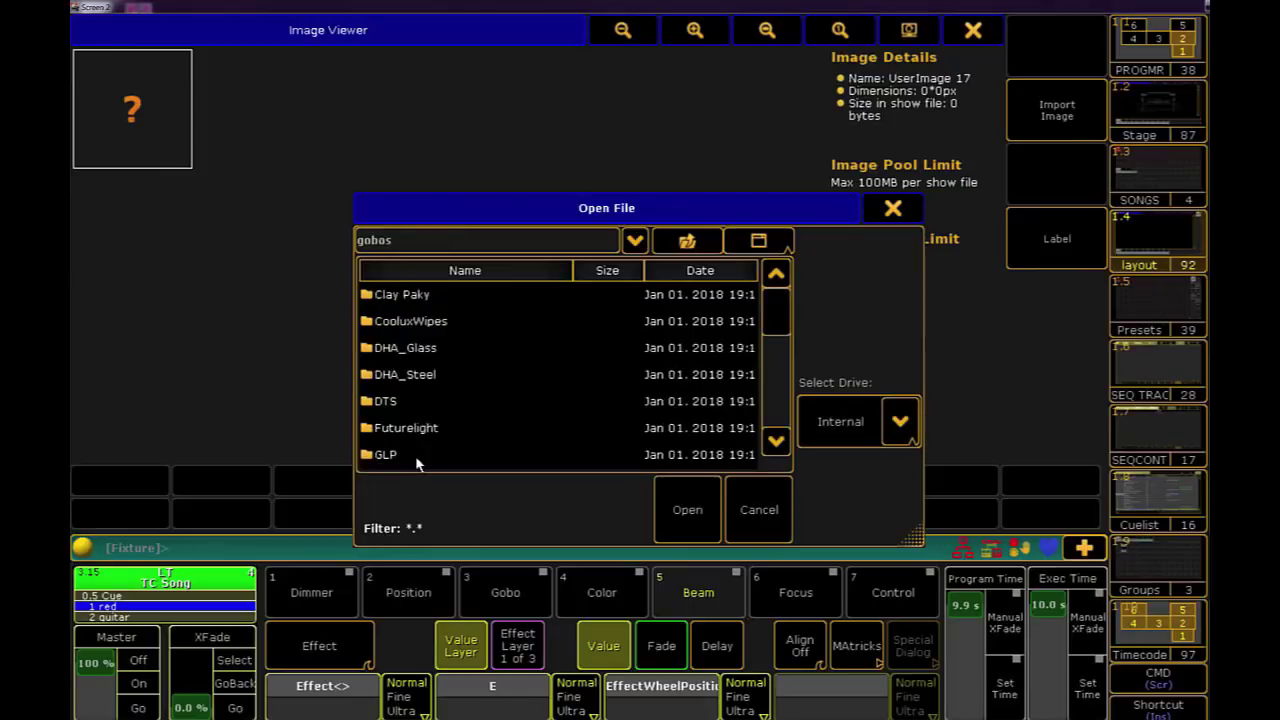
{"action": "left_click_drag", "start_coordinate": [778, 315], "coordinate": [778, 405]}
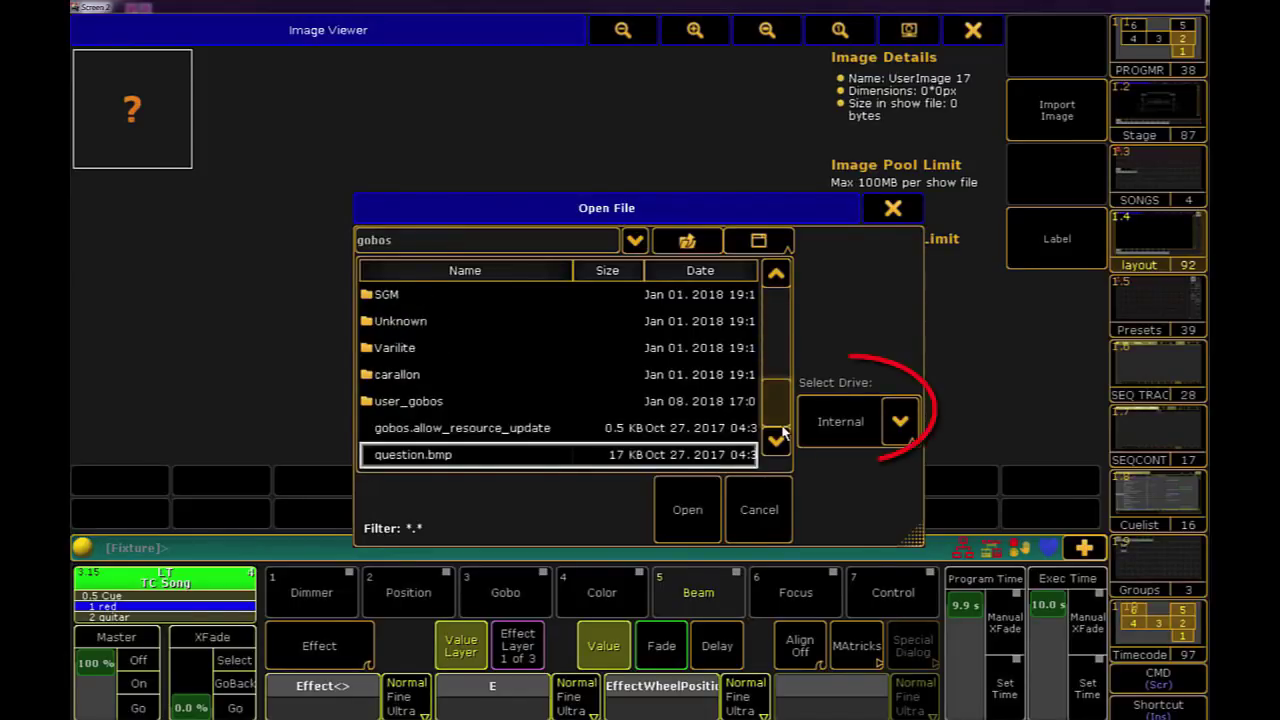
{"action": "double_click", "coordinate": [392, 405]}
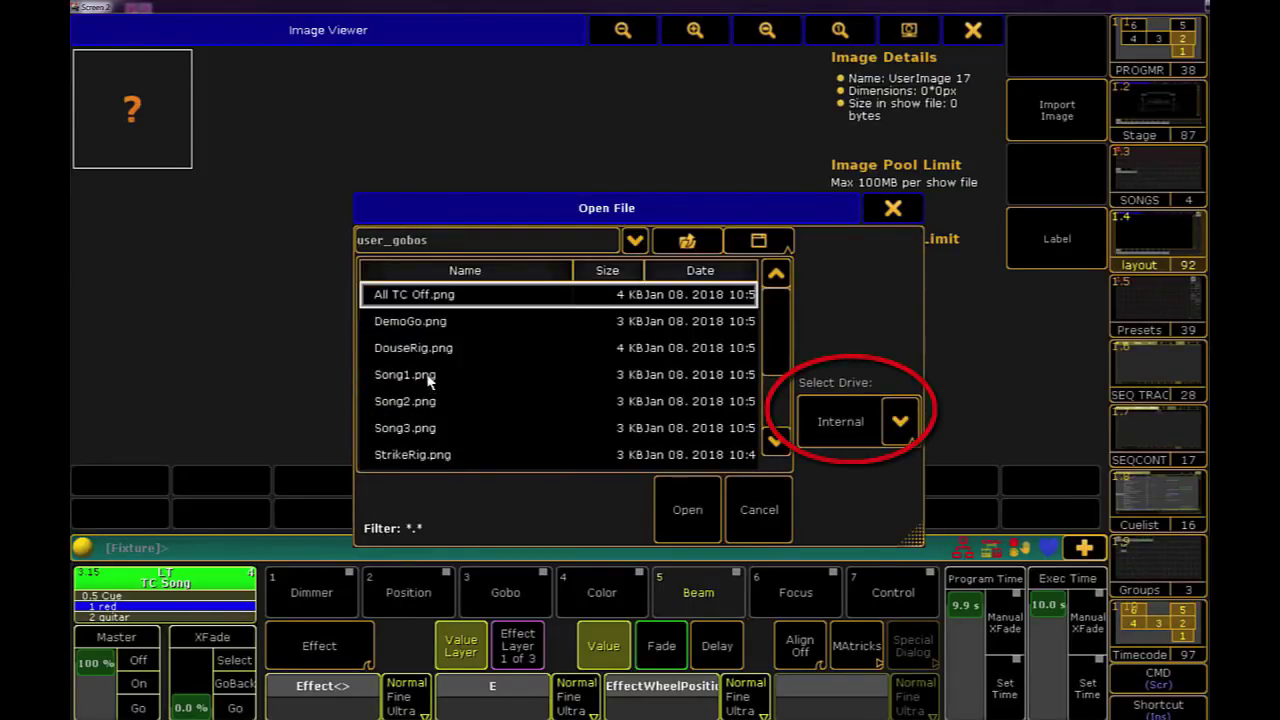
{"action": "left_click", "coordinate": [429, 377]}
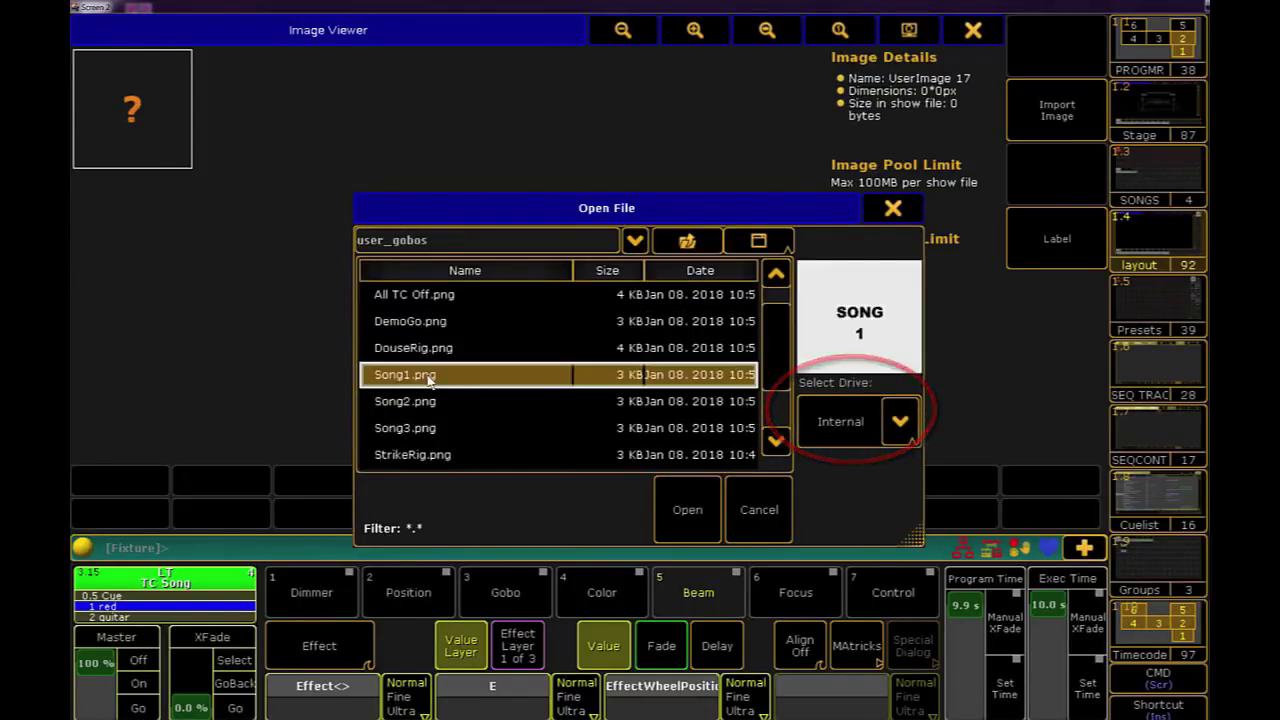
{"action": "left_click", "coordinate": [690, 512]}
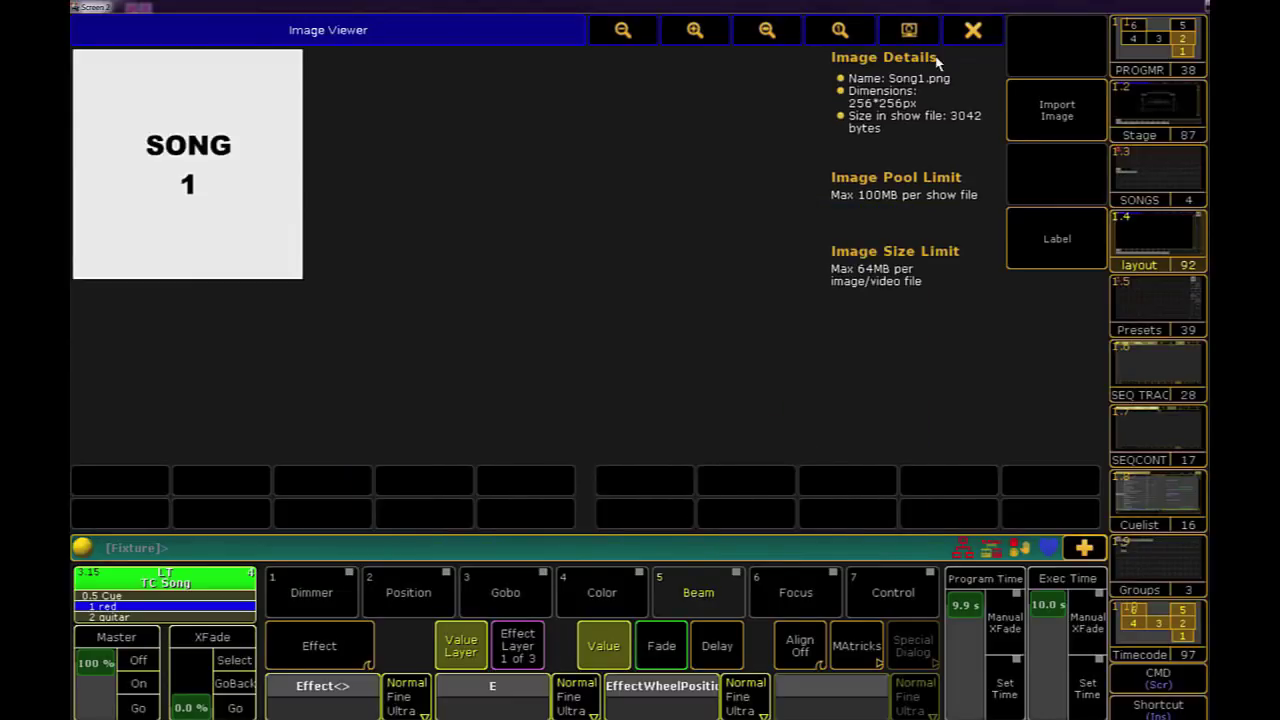
{"action": "left_click", "coordinate": [975, 33]}
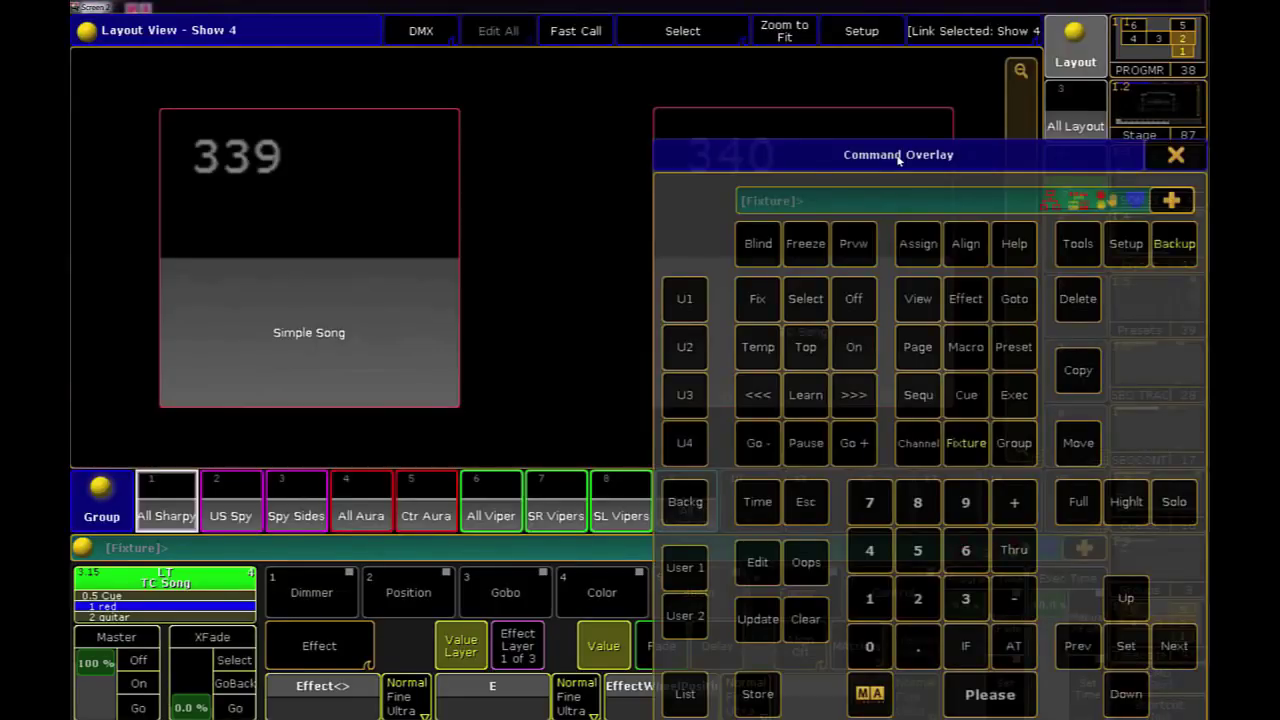
Edit the Simple Song layout element in setup mode and assign Song1.png as its image
{"action": "left_click", "coordinate": [874, 38]}
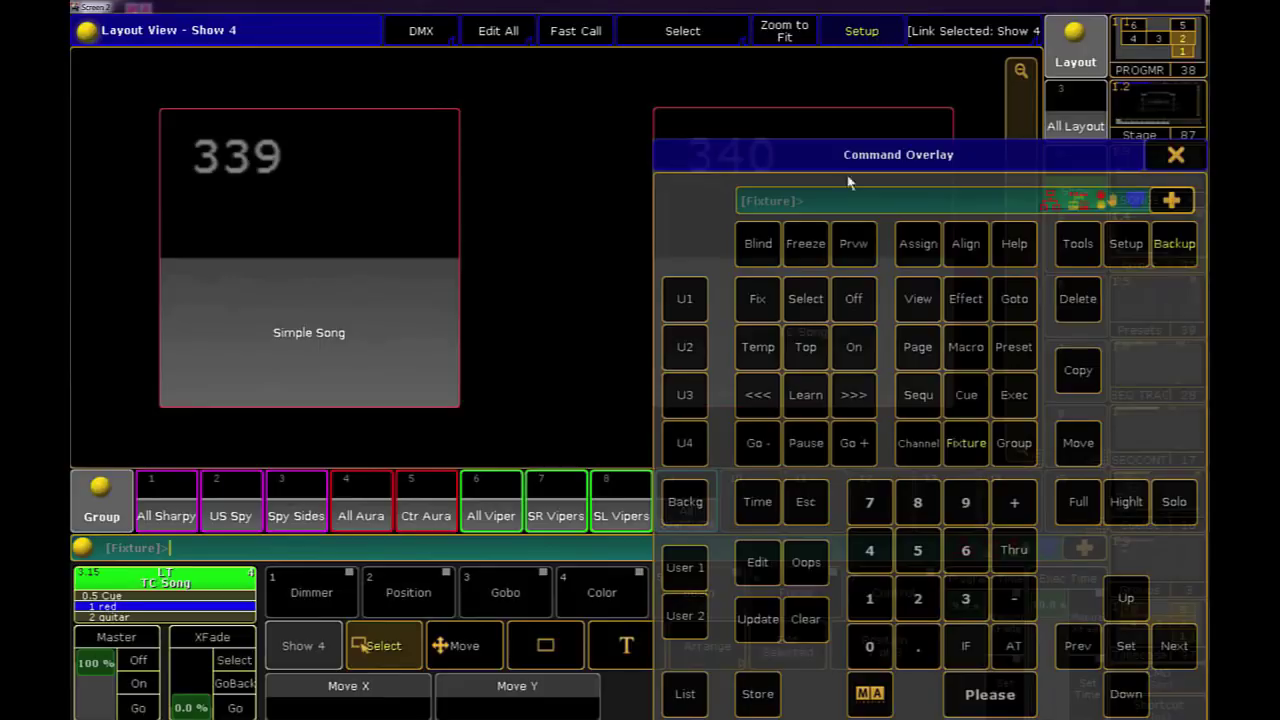
{"action": "left_click", "coordinate": [762, 565]}
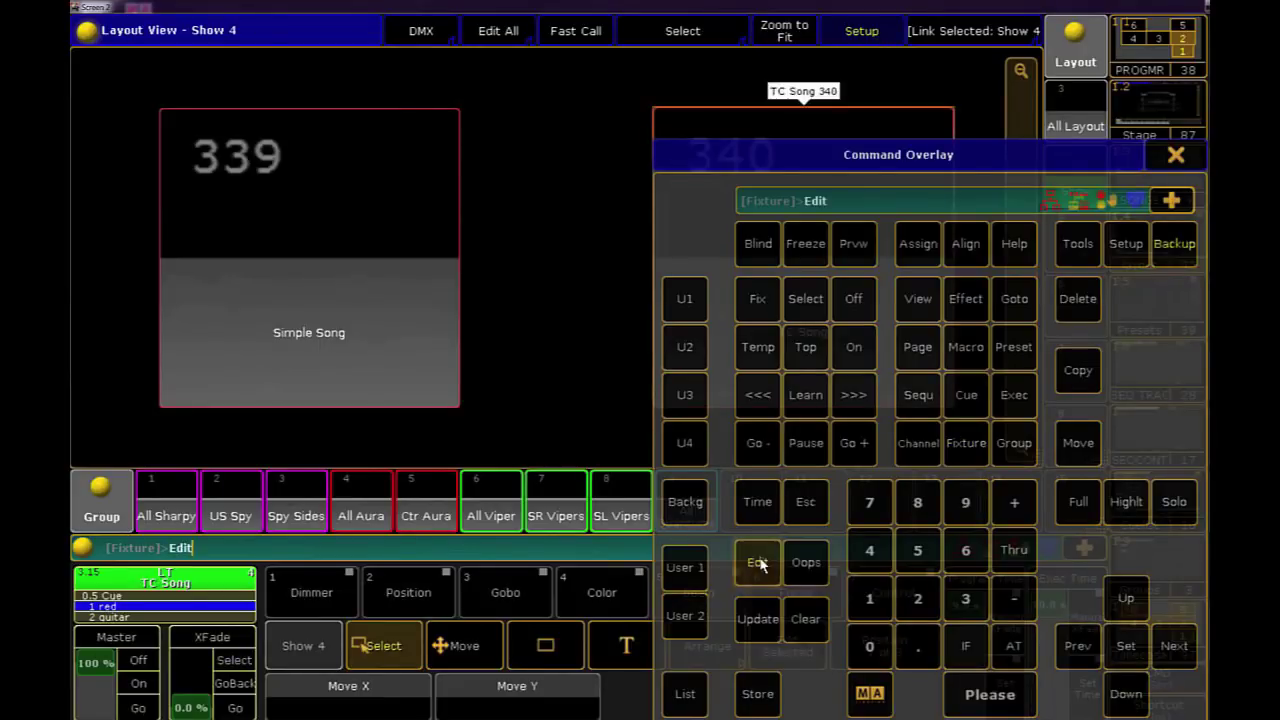
{"action": "left_click", "coordinate": [360, 273]}
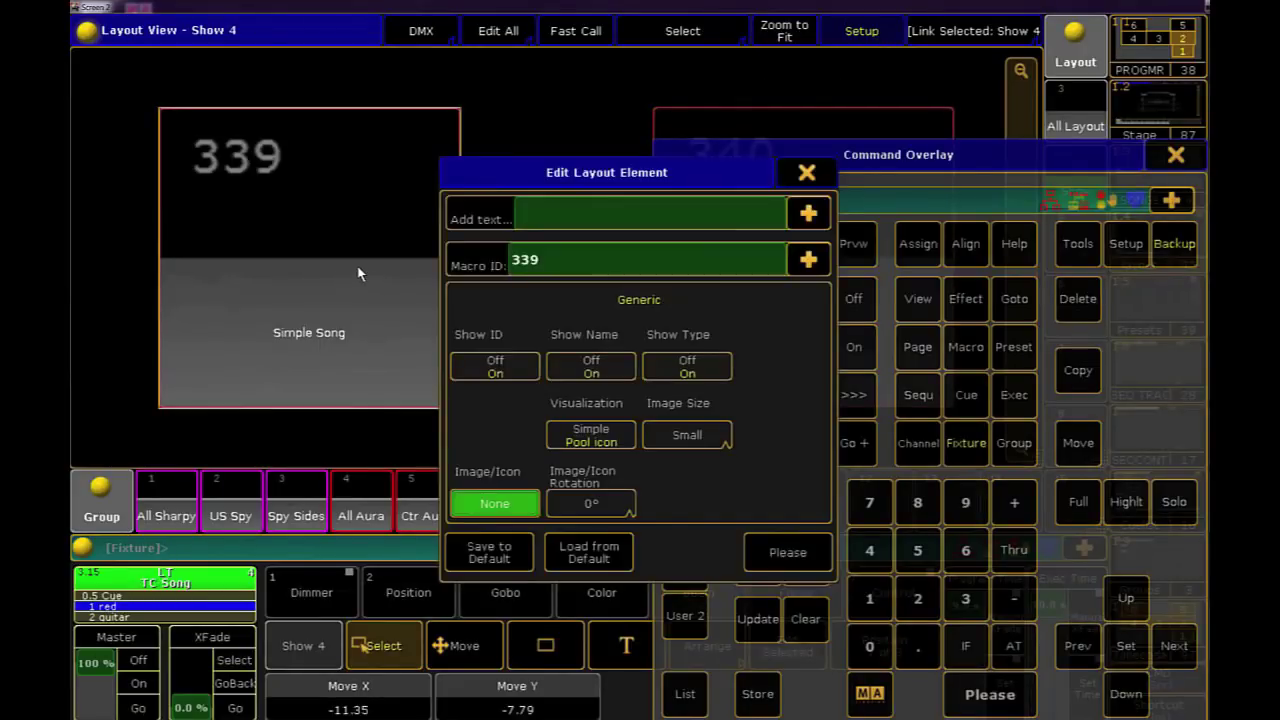
{"action": "left_click", "coordinate": [475, 492]}
{"action": "left_click", "coordinate": [535, 208]}
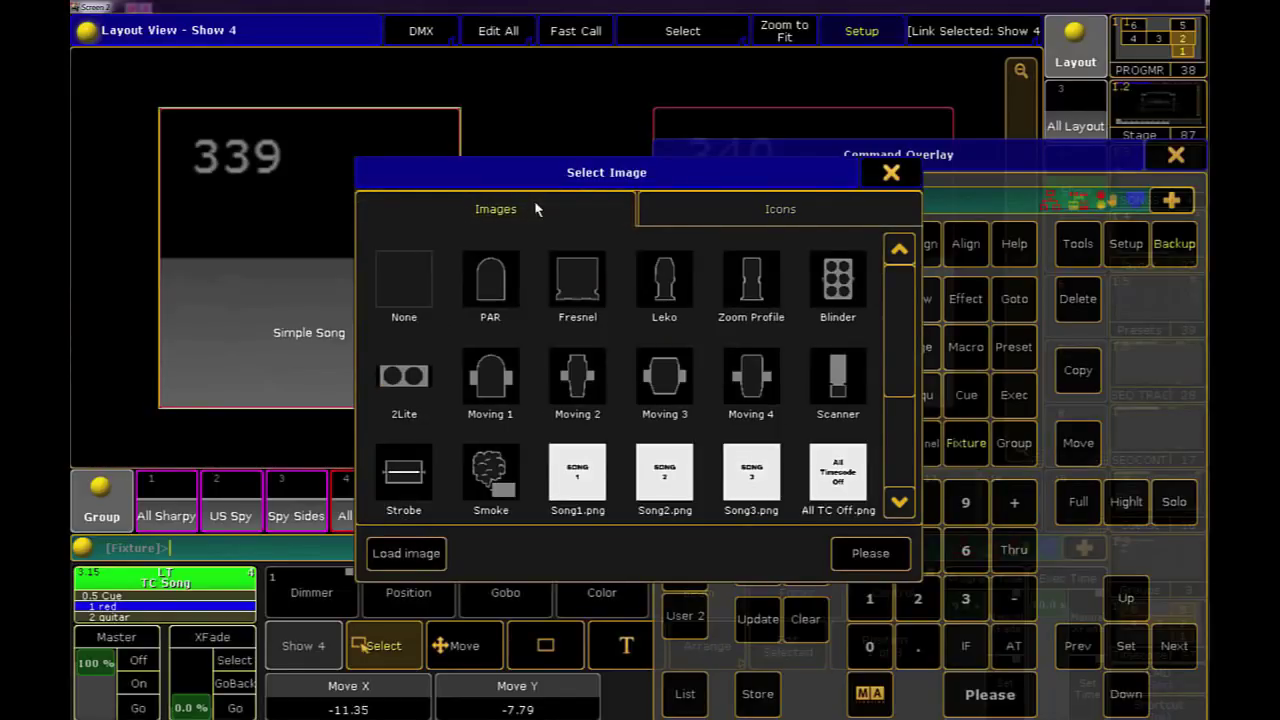
{"action": "left_click", "coordinate": [570, 469]}
{"action": "left_click", "coordinate": [861, 562]}
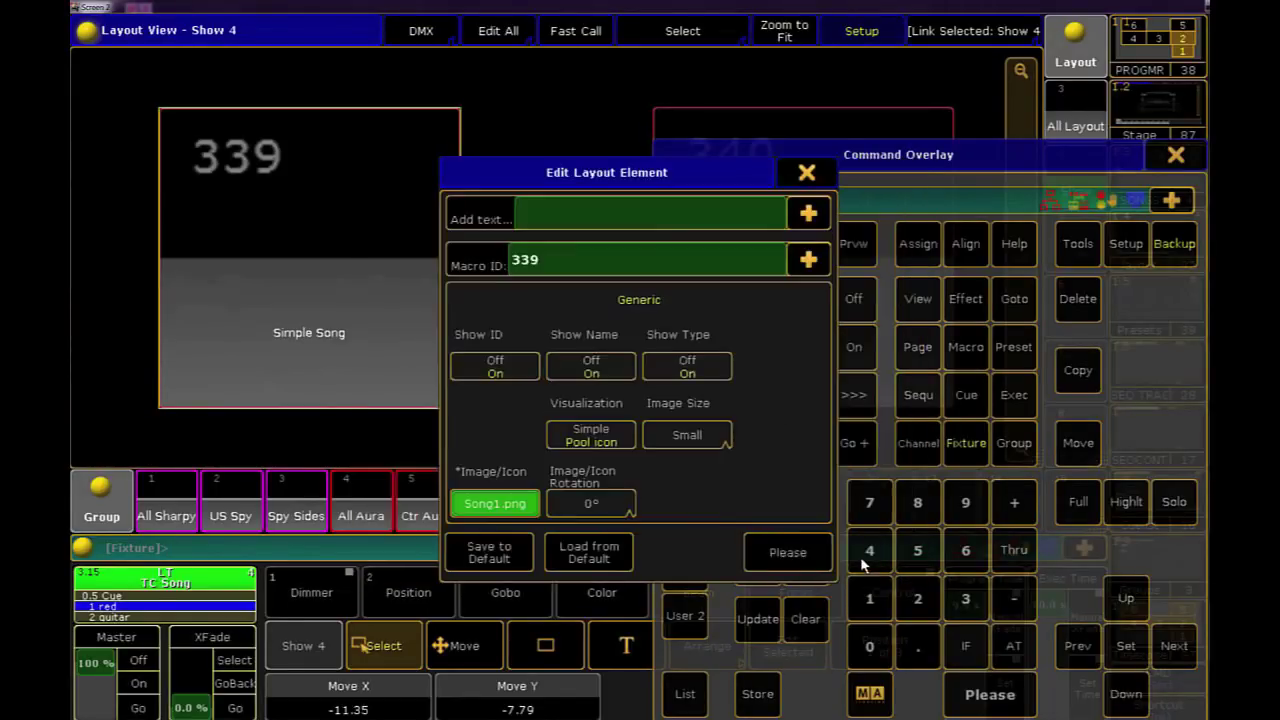
Set the Simple Song element's visualization to Simple, turn off Show Name, and apply the changes
{"action": "left_click", "coordinate": [613, 437]}
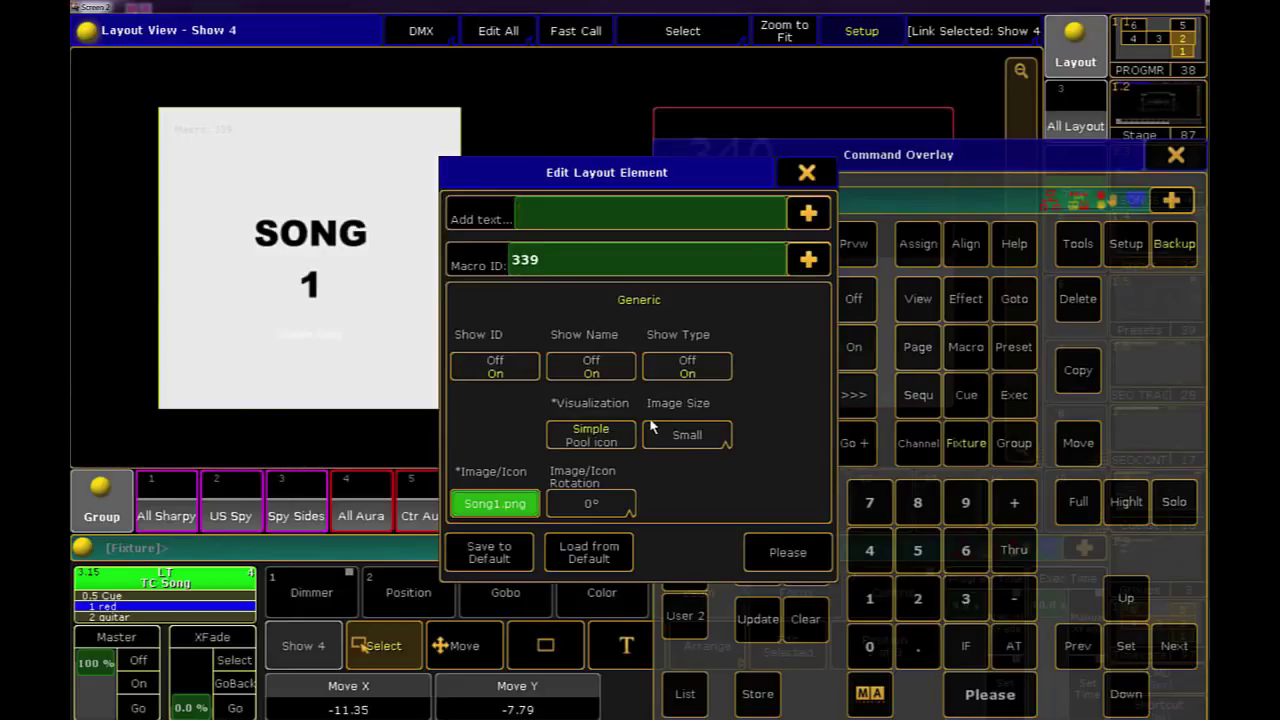
{"action": "left_click", "coordinate": [611, 376]}
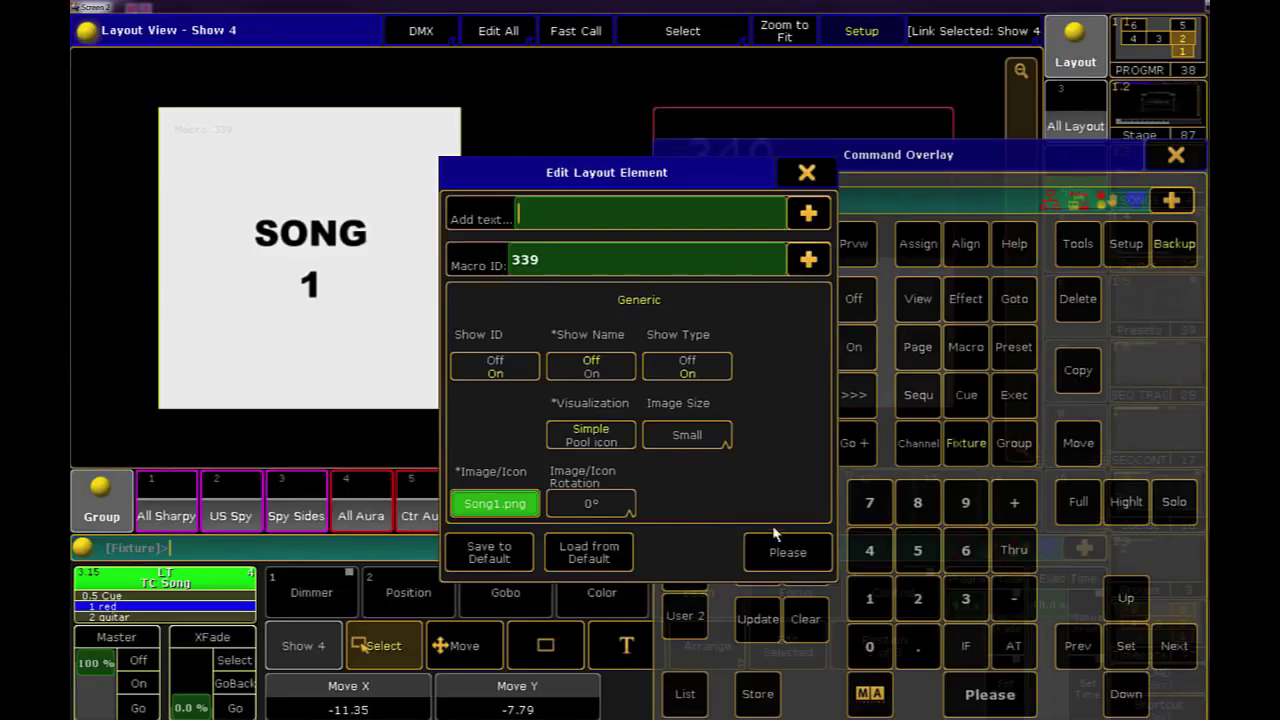
{"action": "left_click", "coordinate": [778, 565]}
Edit the TC Song layout element and assign Song2.png as its image
{"action": "left_click", "coordinate": [760, 565]}
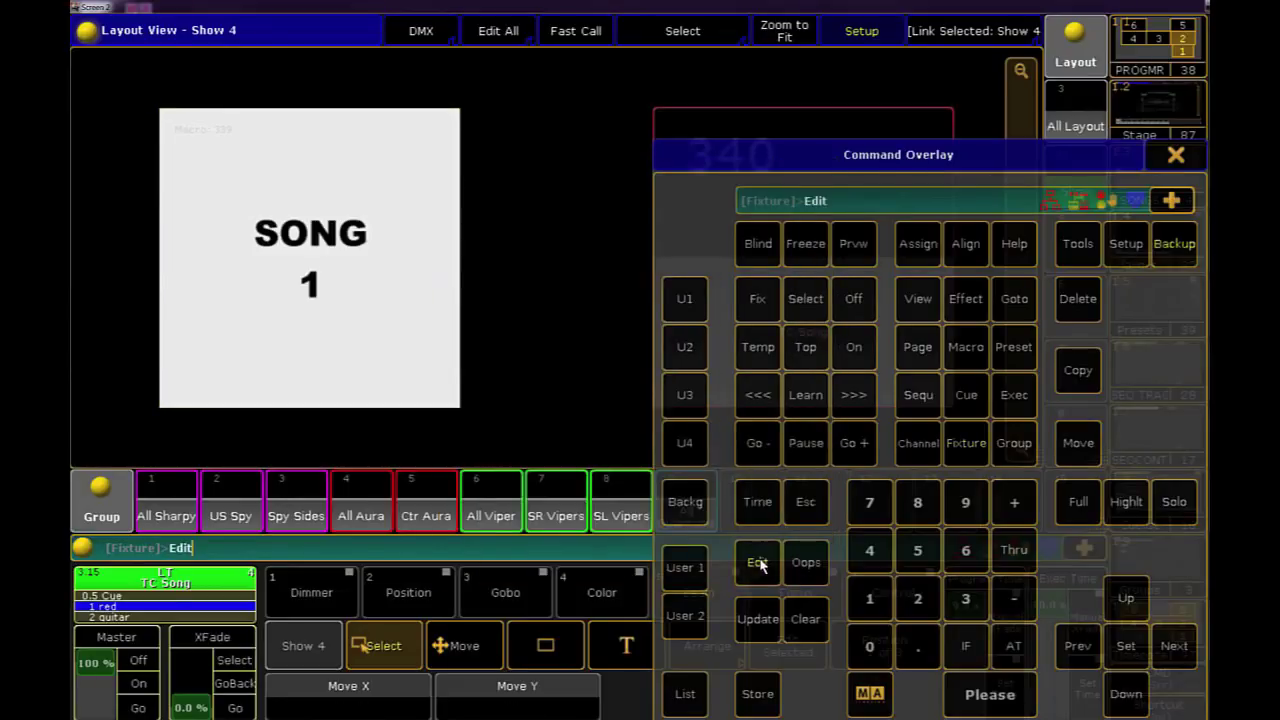
{"action": "left_click", "coordinate": [880, 130]}
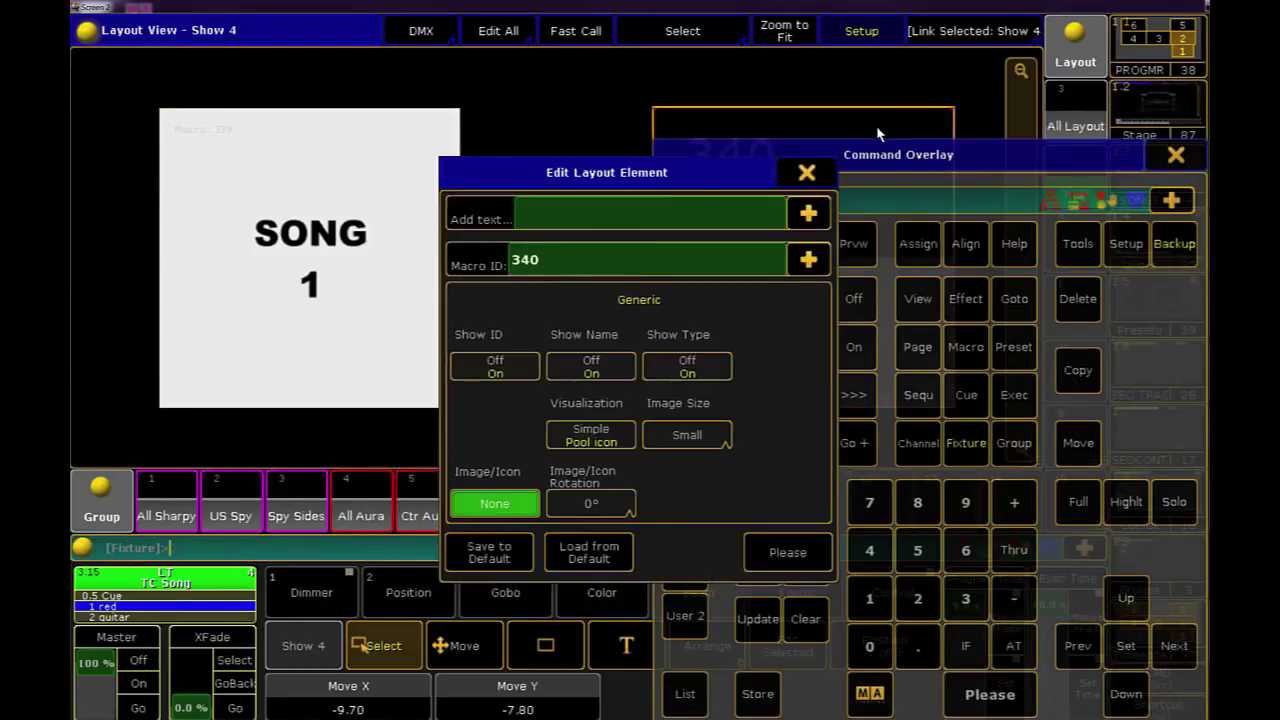
{"action": "left_click", "coordinate": [512, 504]}
{"action": "left_click", "coordinate": [496, 206]}
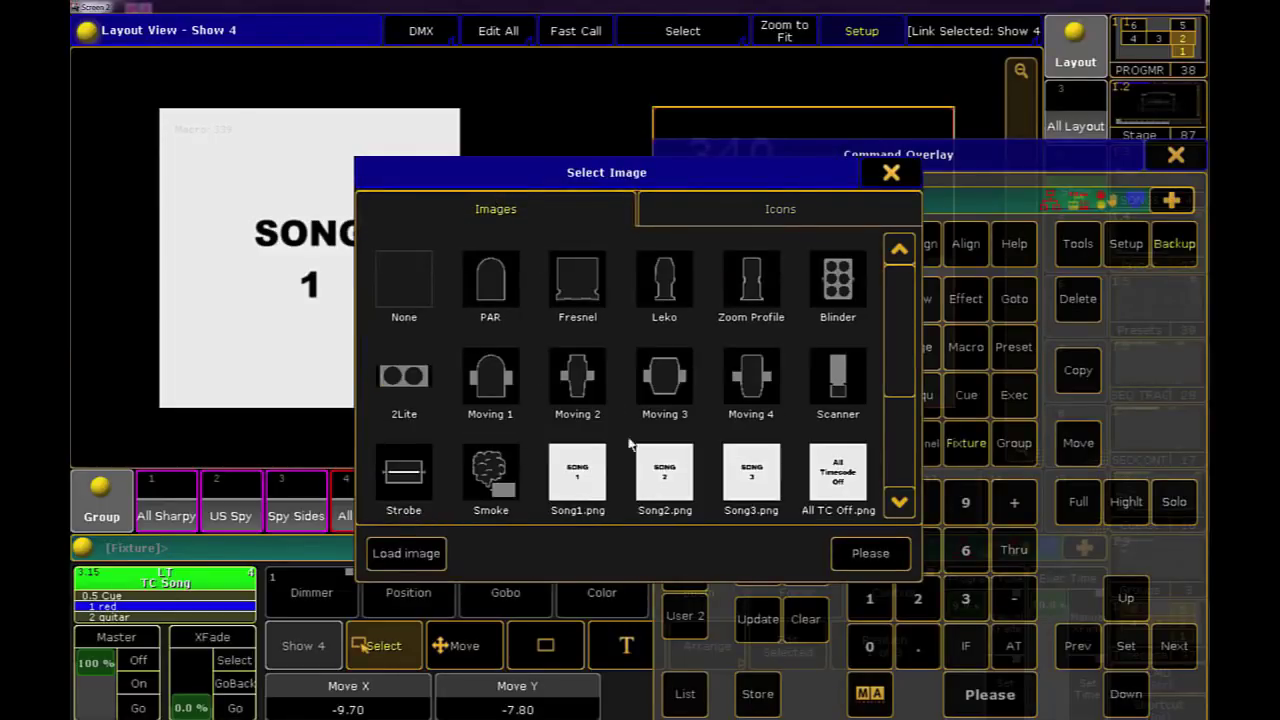
{"action": "left_click", "coordinate": [660, 490]}
{"action": "left_click", "coordinate": [870, 555]}
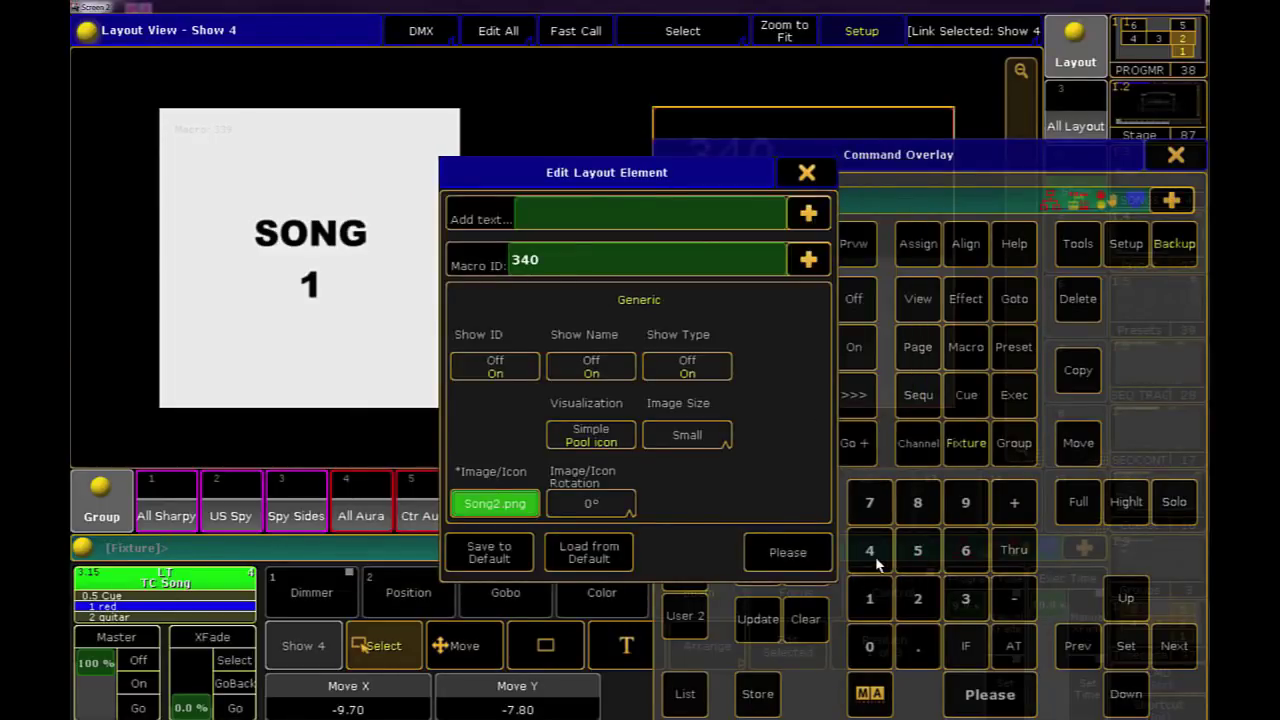
Turn off Show Name for the TC Song element, set its visualization to Simple, and apply the changes
{"action": "left_click", "coordinate": [614, 372]}
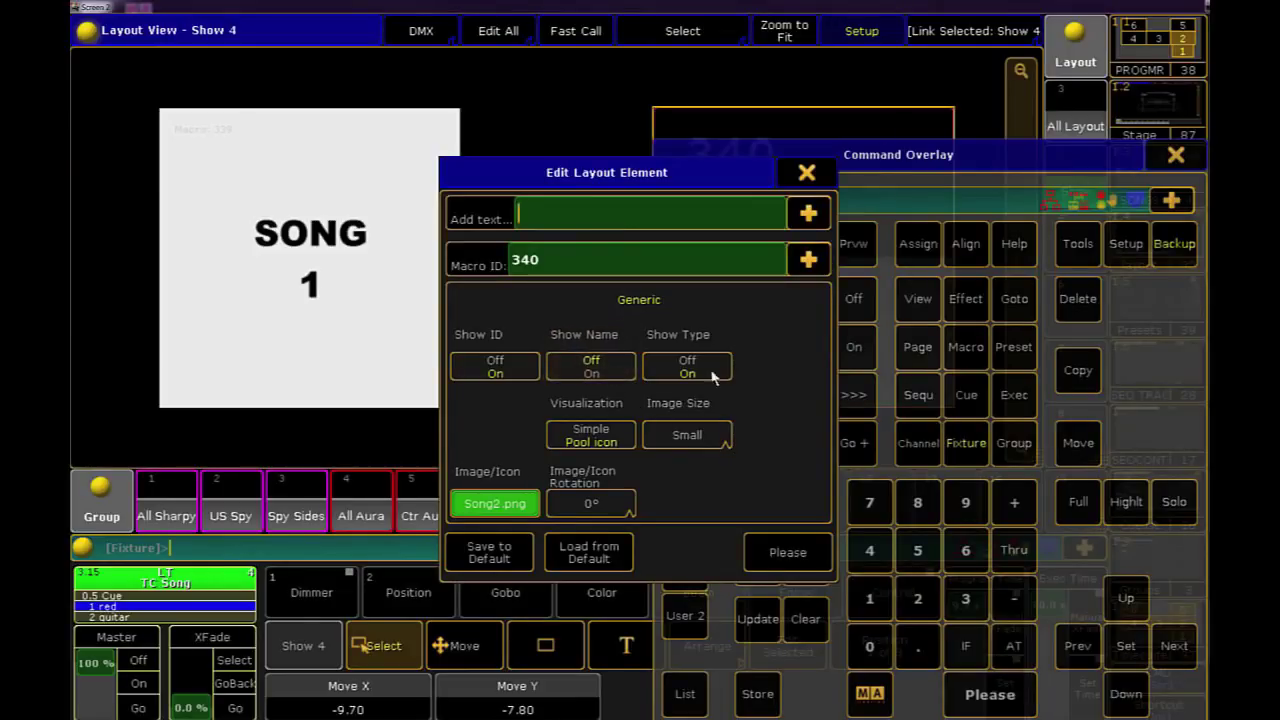
{"action": "left_click", "coordinate": [620, 432]}
{"action": "left_click", "coordinate": [785, 556]}
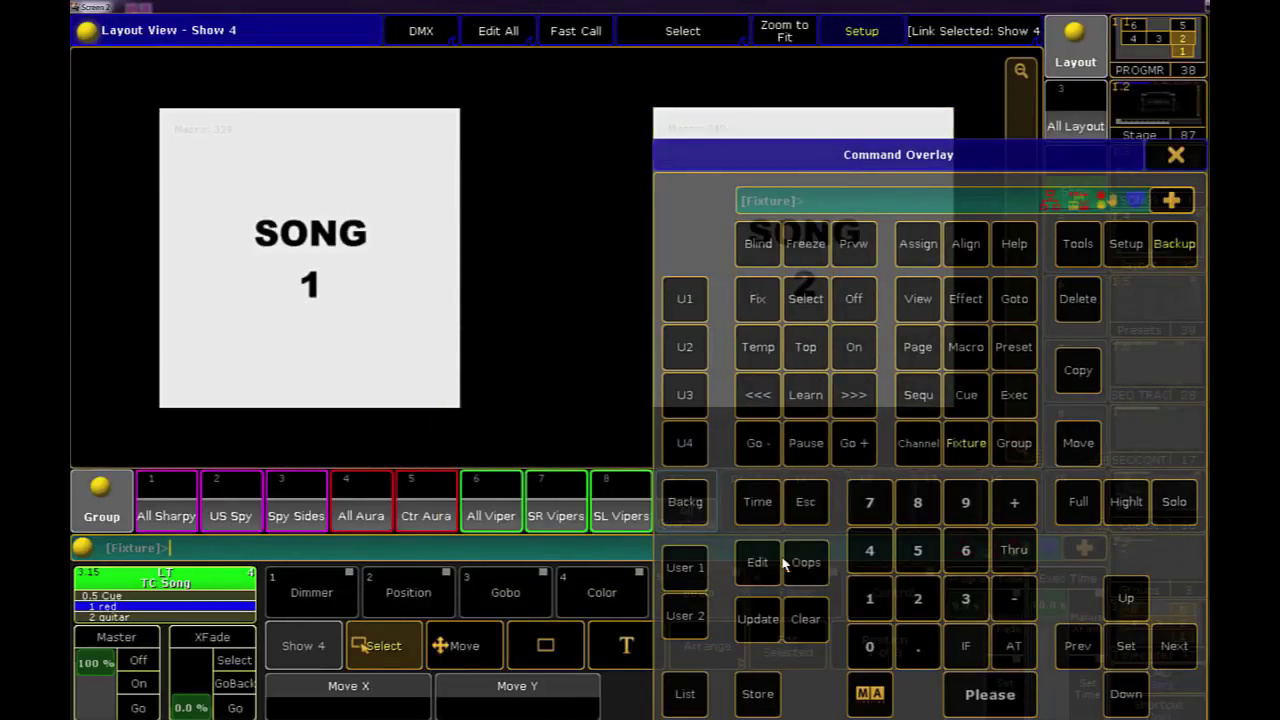
Close the command overlay and test the Song 1 and Song 2 image buttons in the layout
{"action": "left_click", "coordinate": [1175, 157]}
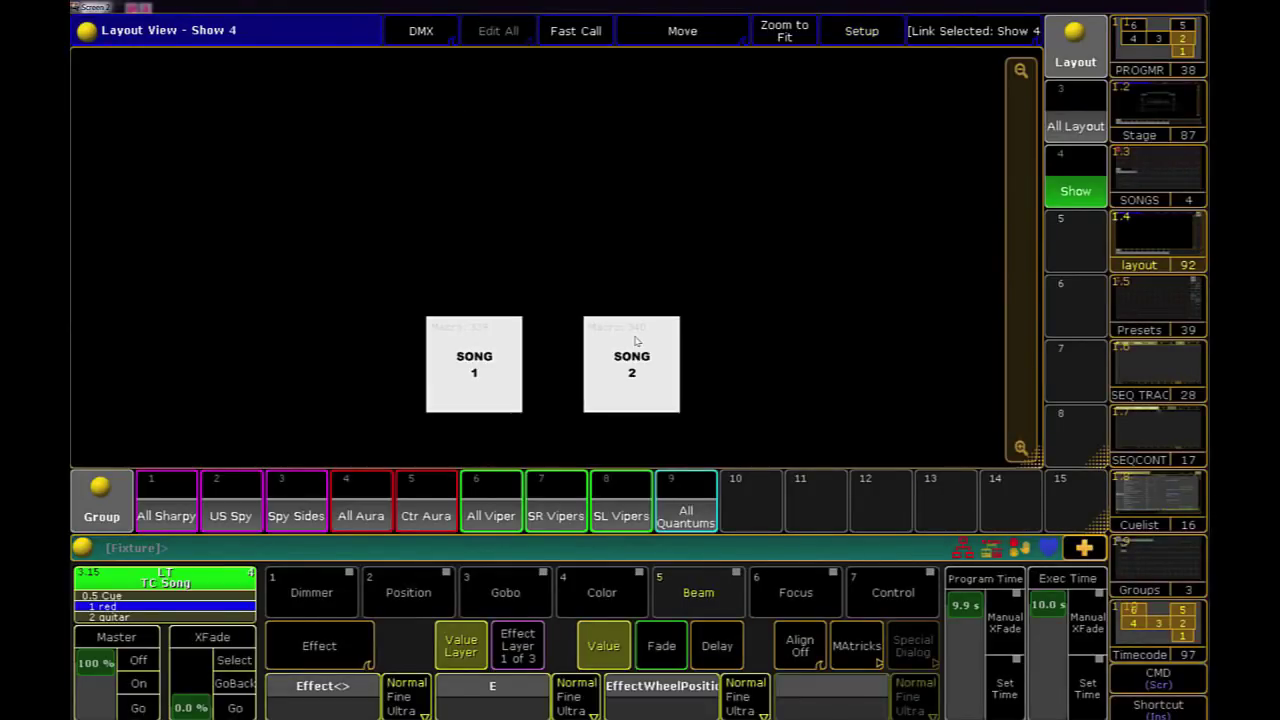
{"action": "left_click", "coordinate": [469, 386]}
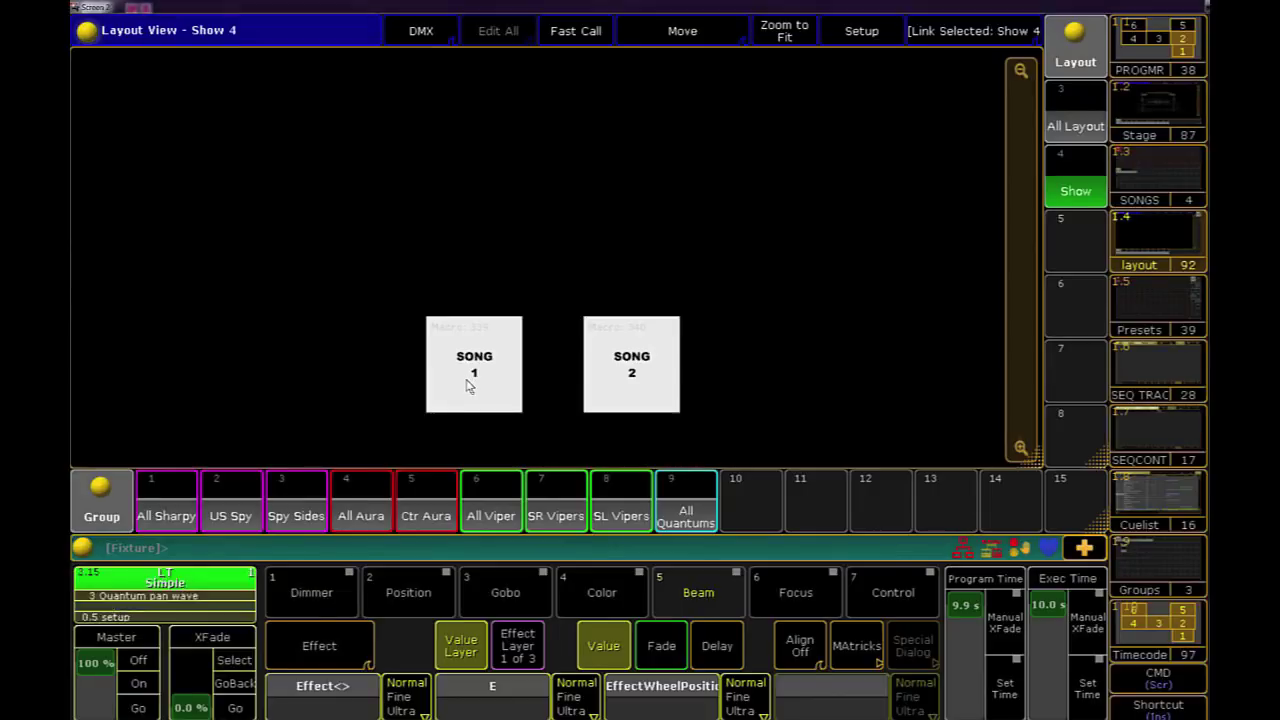
{"action": "left_click", "coordinate": [659, 370]}
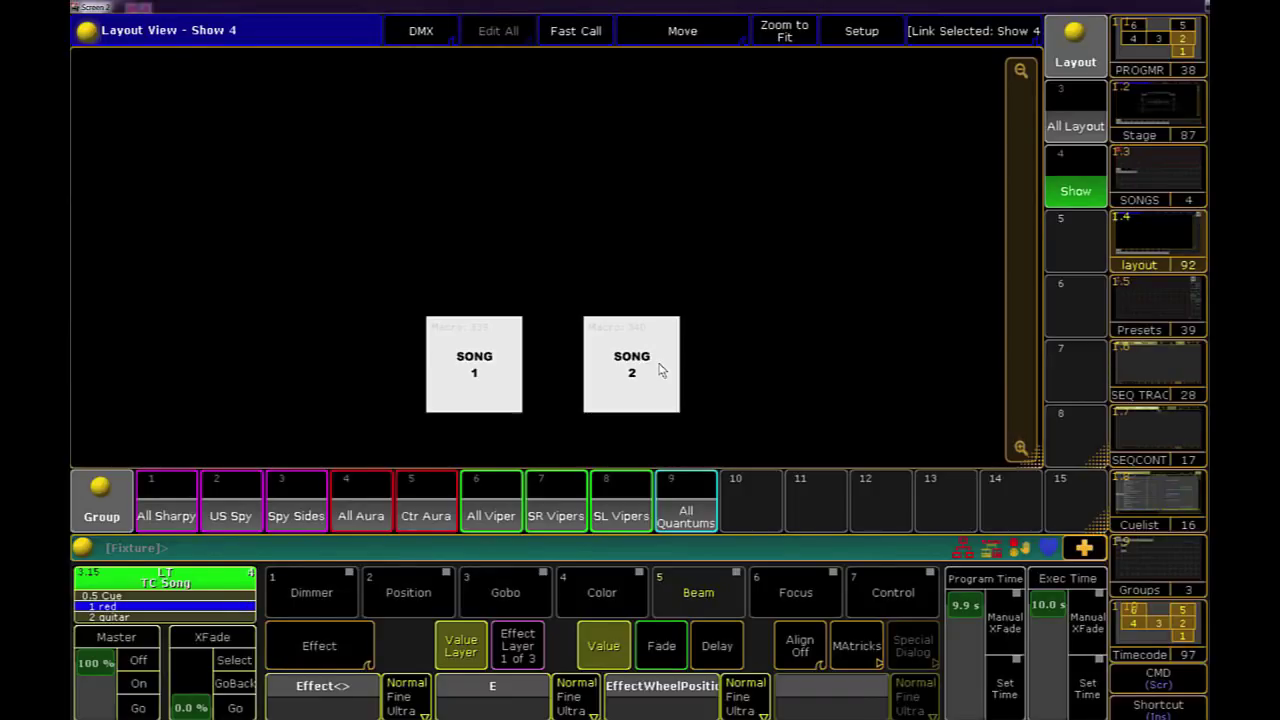
Select fixture 501 and store it in the Show layout above the song buttons, using Merge
{"action": "left_click", "coordinate": [1158, 678]}
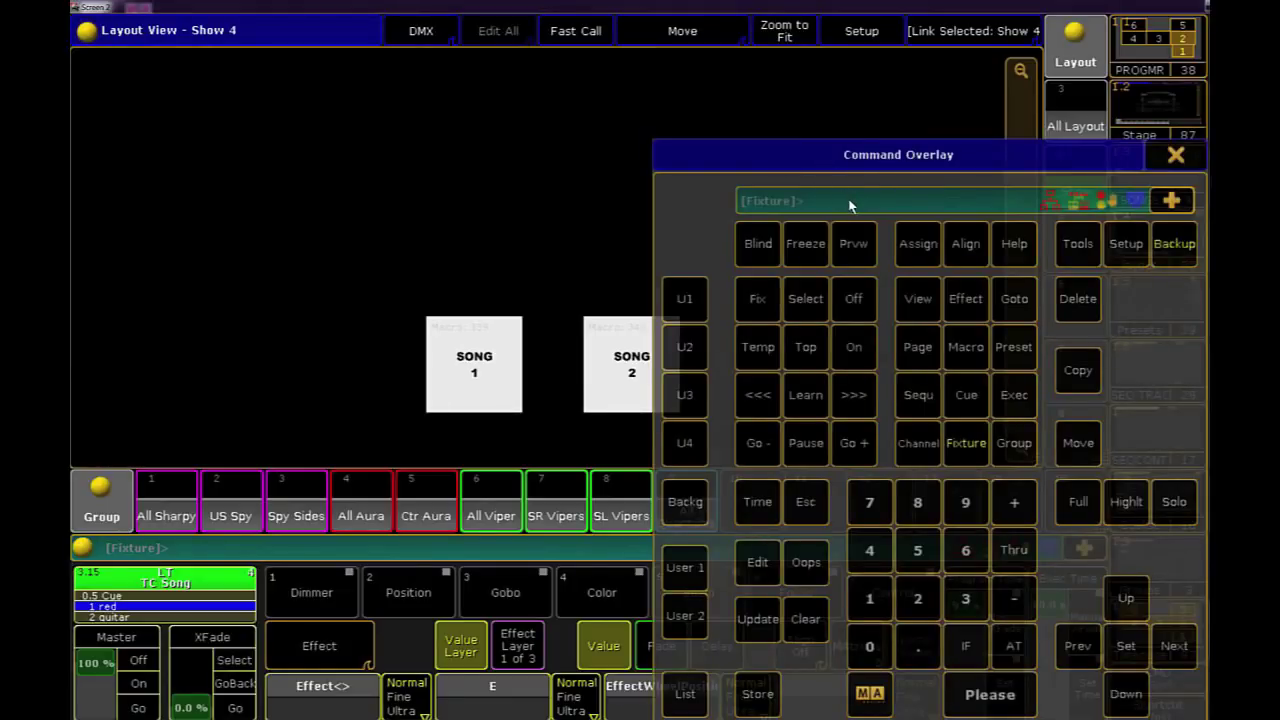
{"action": "type", "text": "Fixture 501"}
{"action": "key", "text": "Return"}
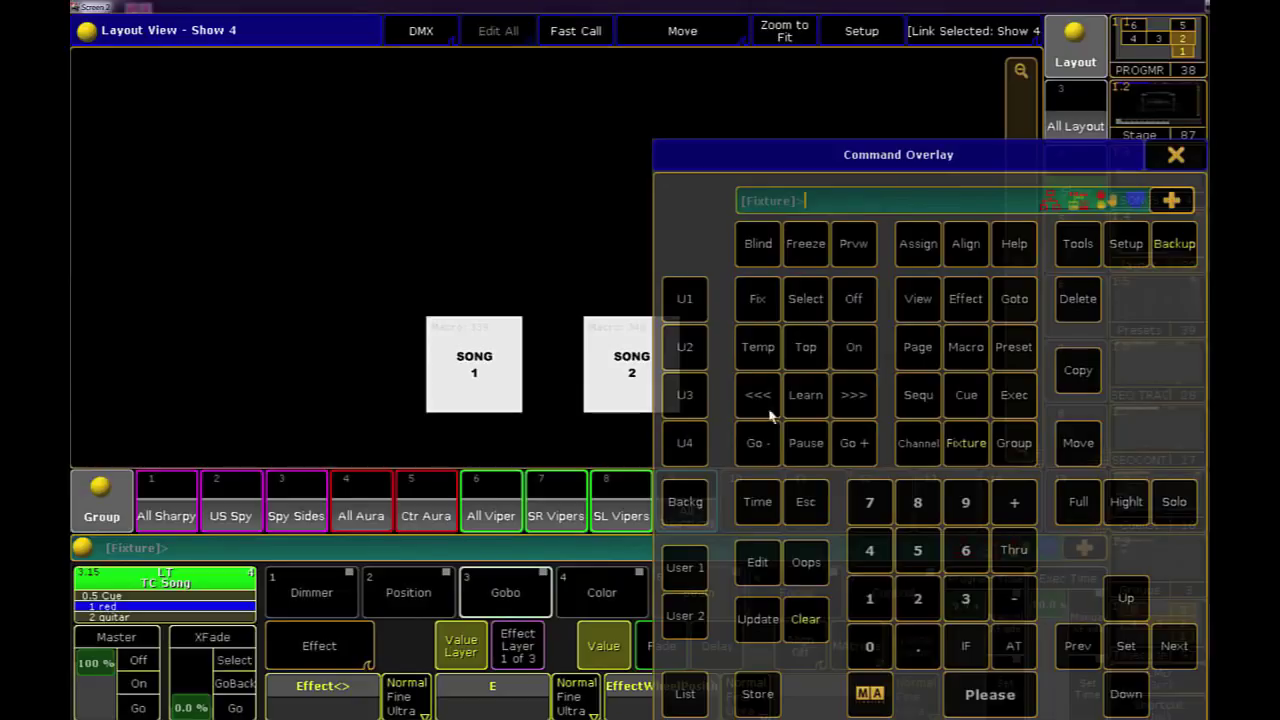
{"action": "left_click", "coordinate": [764, 694]}
{"action": "left_click", "coordinate": [525, 215]}
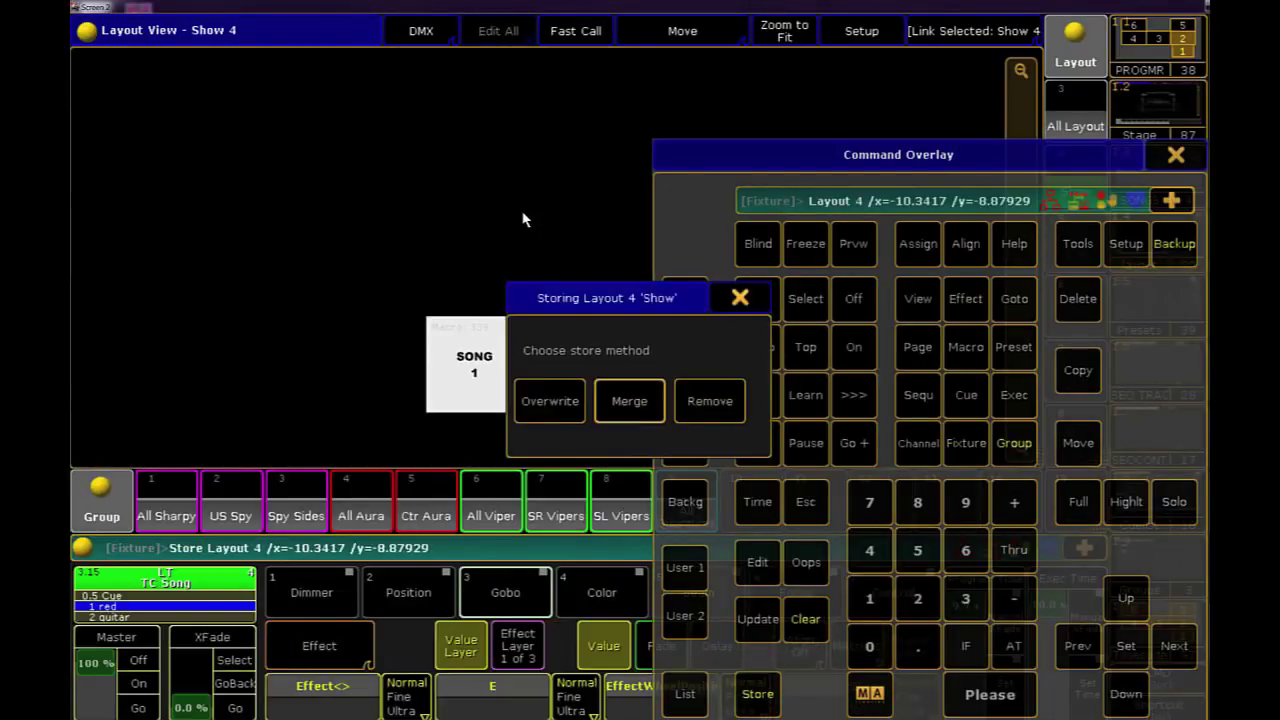
{"action": "left_click", "coordinate": [622, 400]}
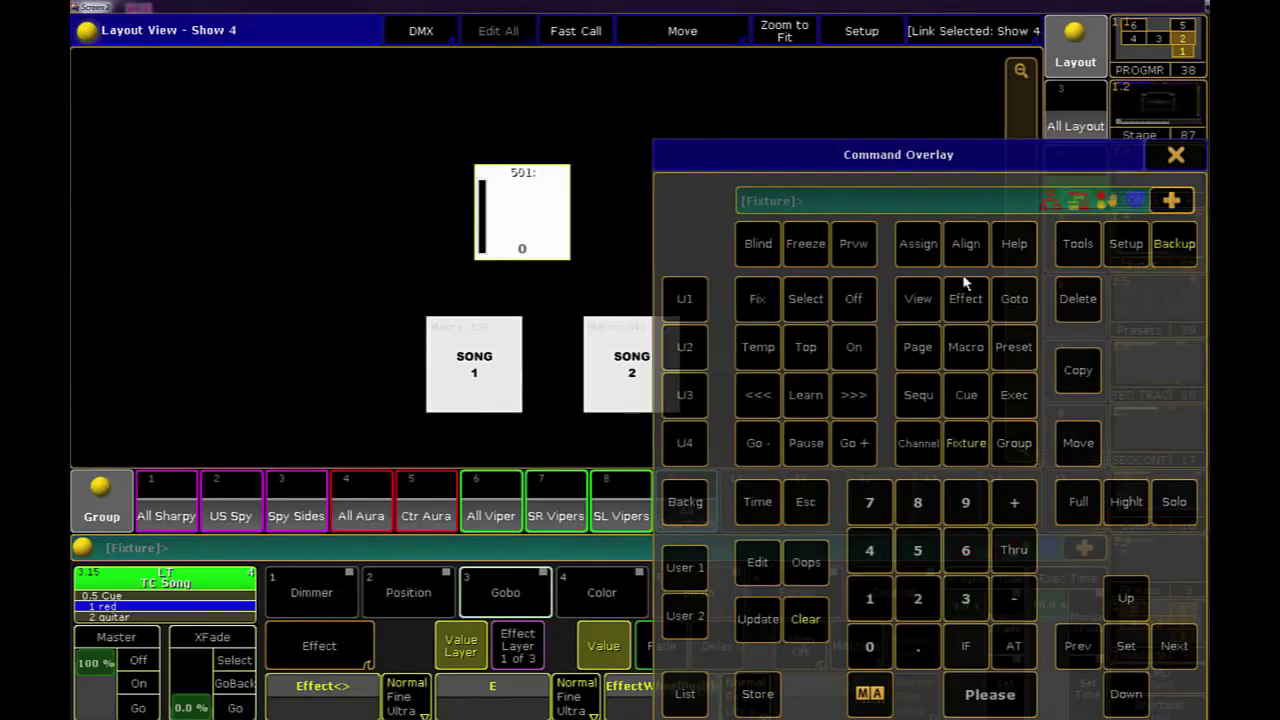
{"action": "left_click", "coordinate": [1174, 157]}
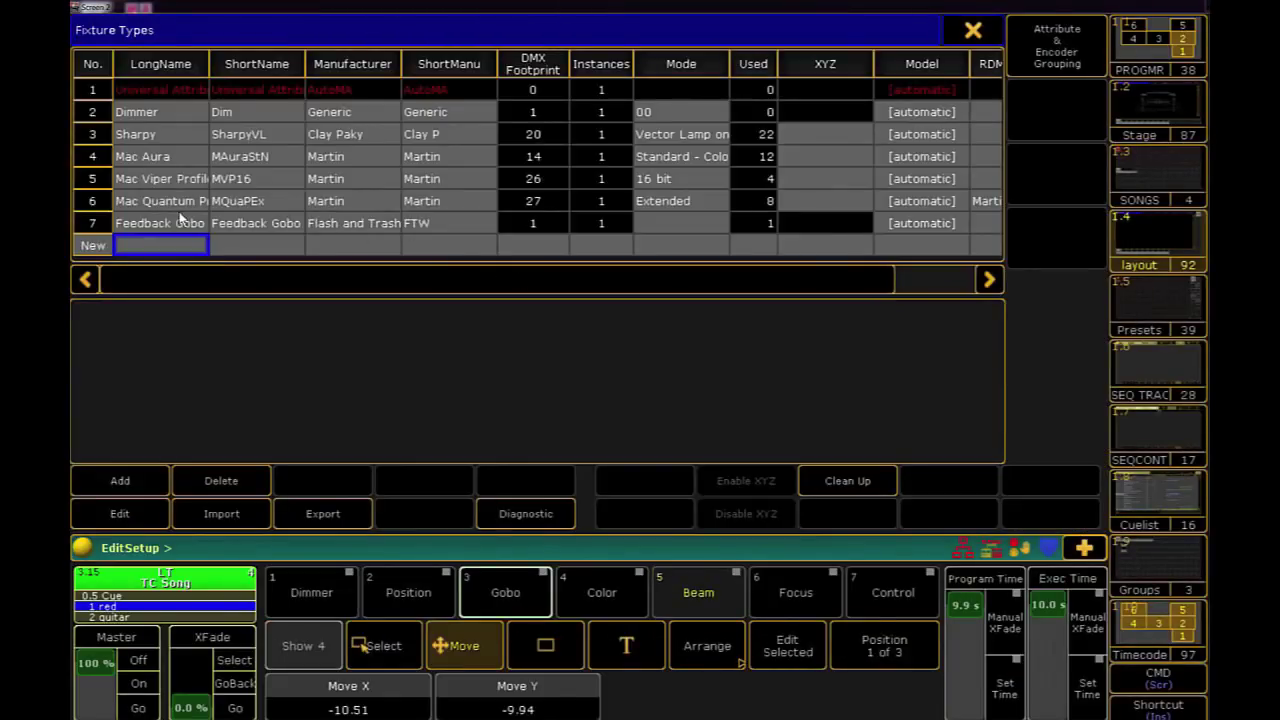
Open the Feedback Gobo fixture type's channels and examine its gobo wheel in the Wheel Manager
{"action": "left_click", "coordinate": [183, 222]}
{"action": "left_click", "coordinate": [140, 520]}
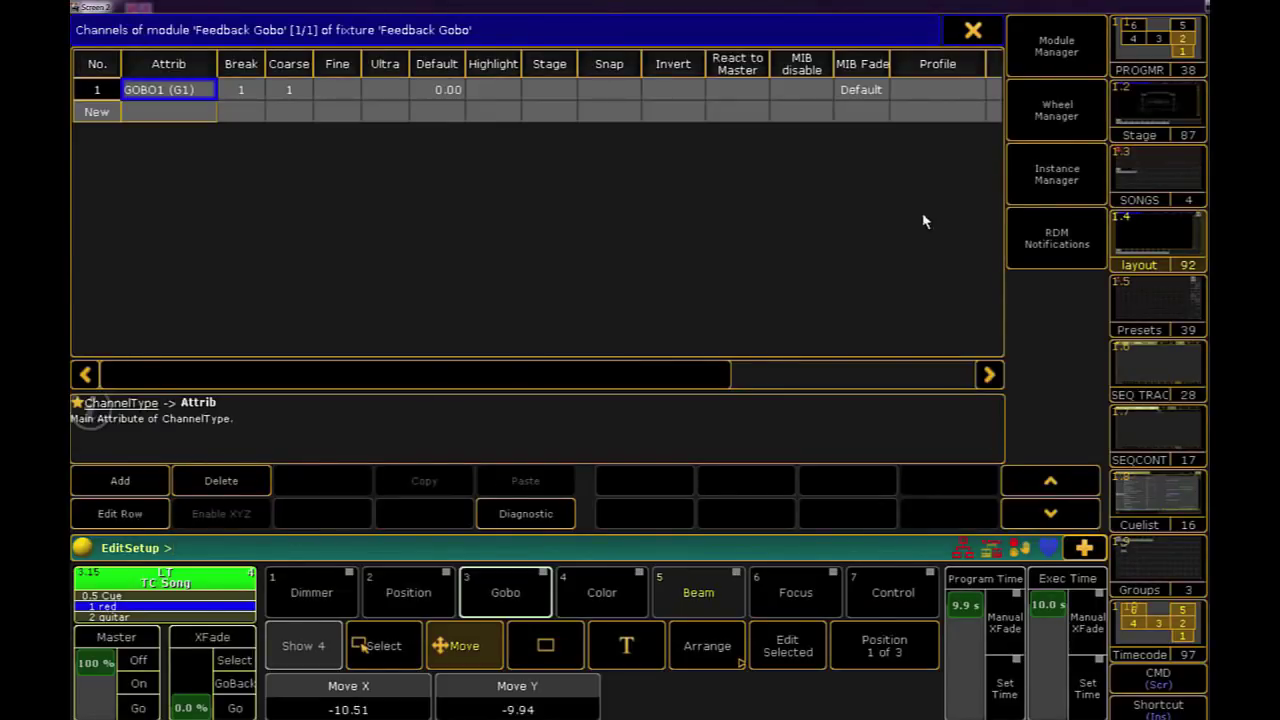
{"action": "left_click", "coordinate": [1092, 136]}
{"action": "left_click", "coordinate": [128, 518]}
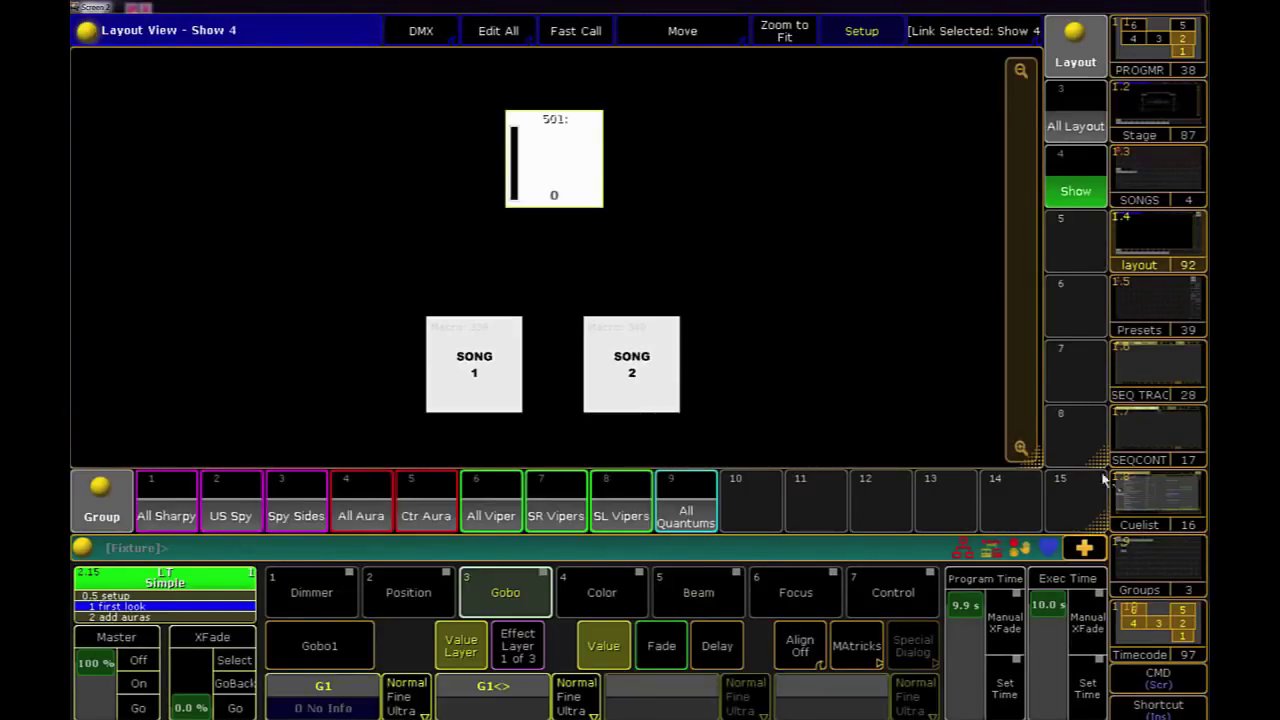
Edit the fixture 501 layout element, setting its visualization to Spot and its image size to Fit
{"action": "left_click", "coordinate": [1084, 547]}
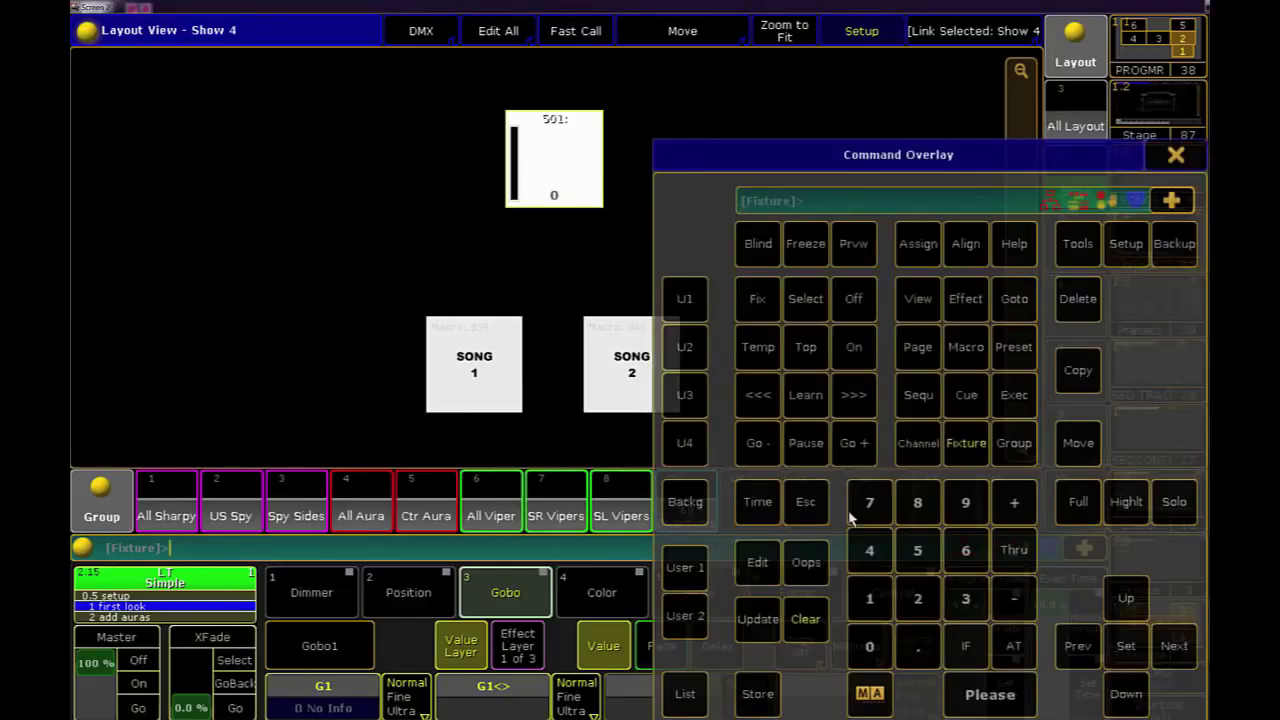
{"action": "left_click", "coordinate": [757, 563]}
{"action": "left_click", "coordinate": [558, 150]}
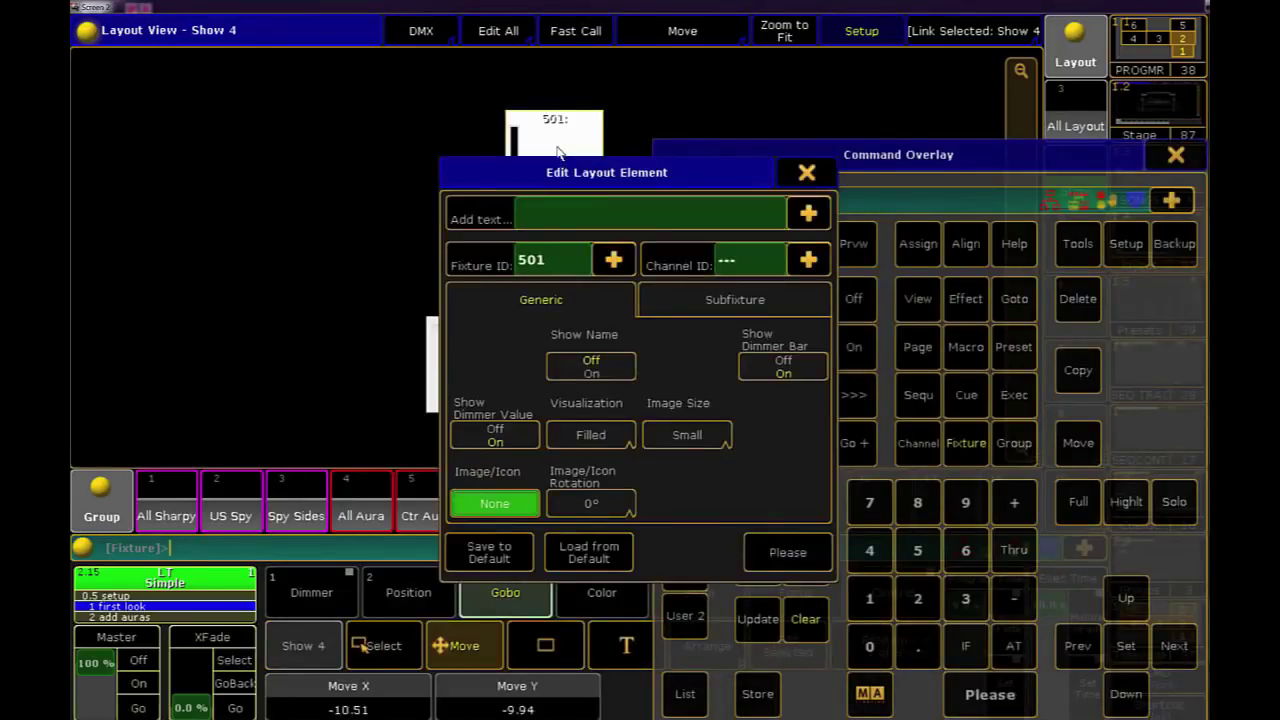
{"action": "left_click", "coordinate": [597, 436]}
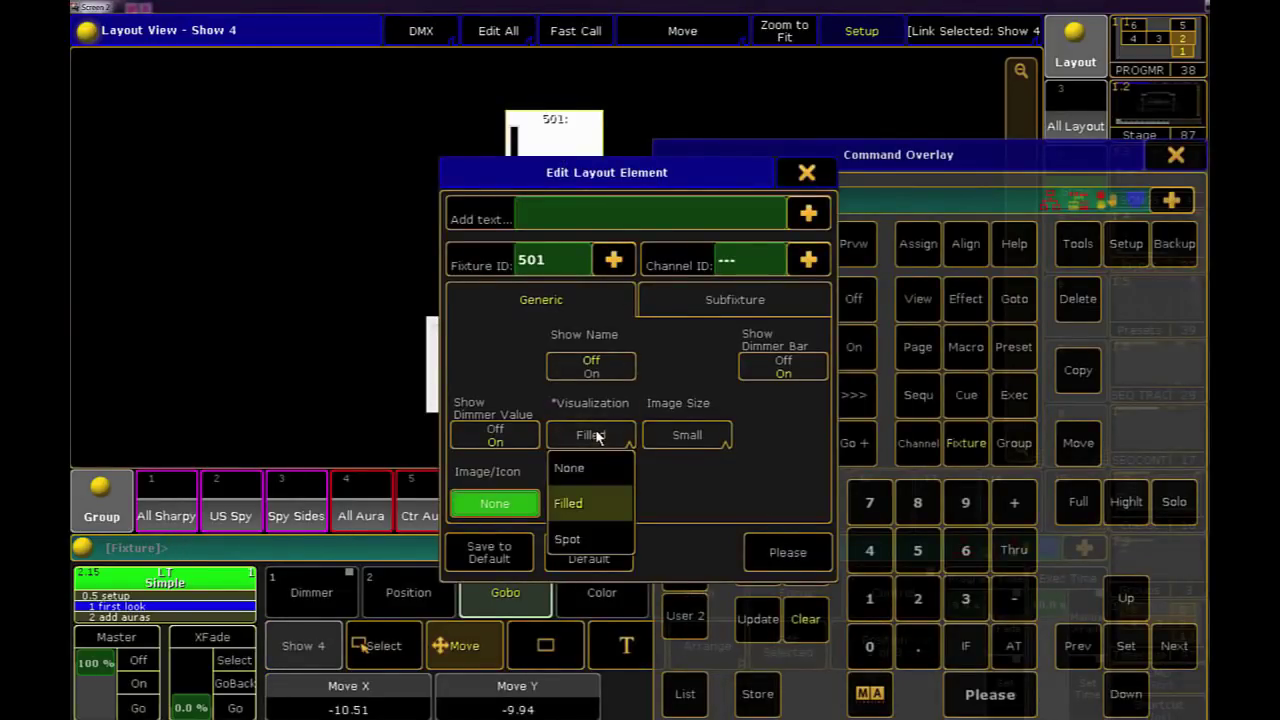
{"action": "left_click", "coordinate": [602, 546]}
{"action": "left_click", "coordinate": [706, 440]}
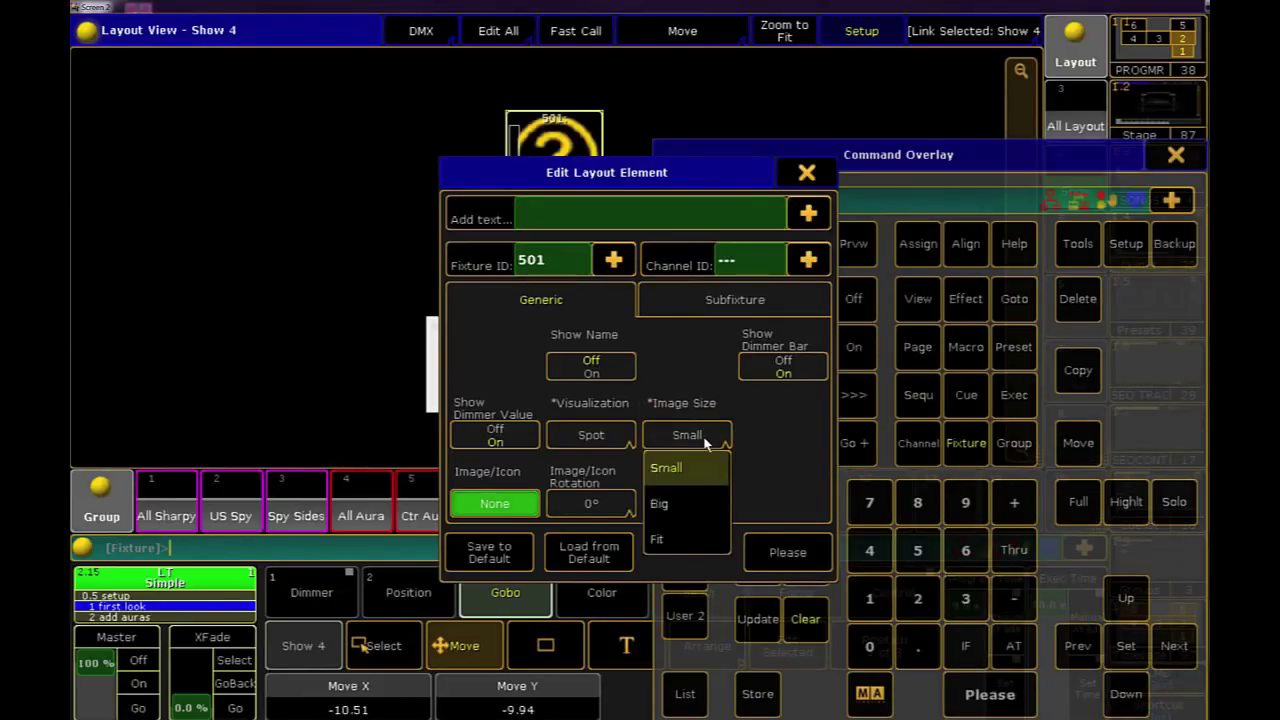
{"action": "left_click", "coordinate": [690, 538]}
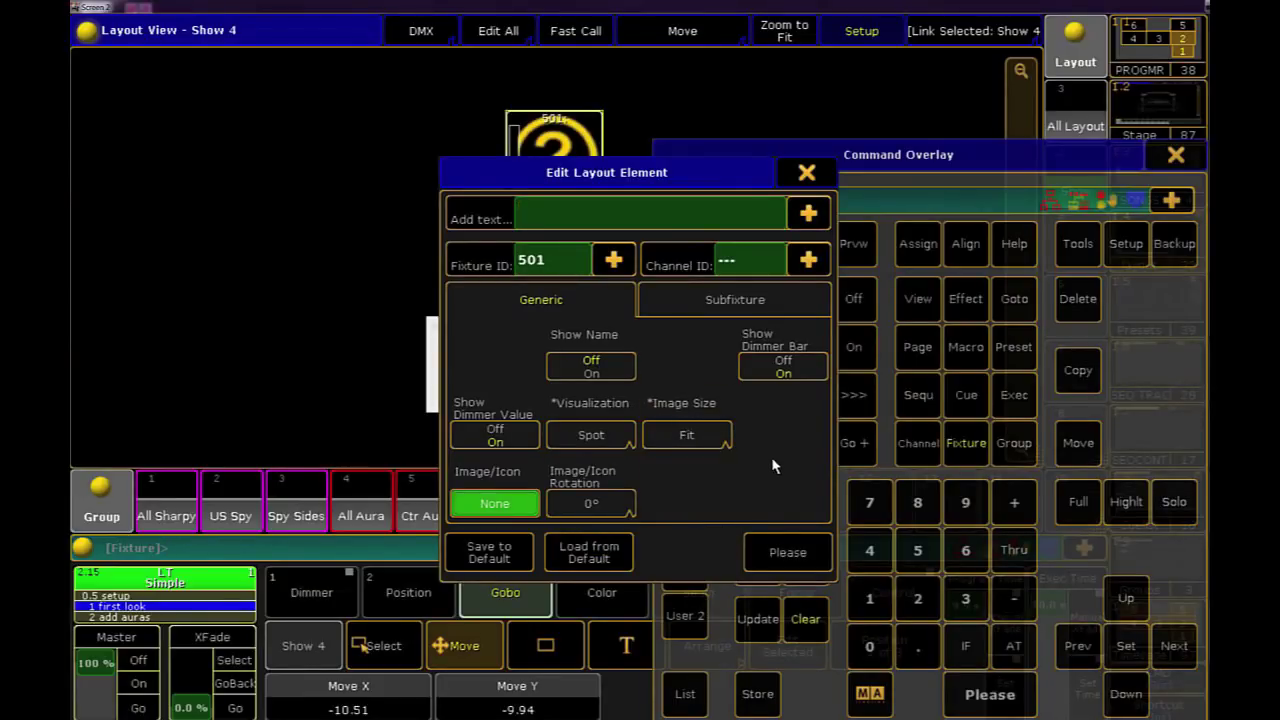
Turn off the dimmer bar and dimmer value for the fixture 501 element and apply the changes
{"action": "left_click", "coordinate": [810, 360]}
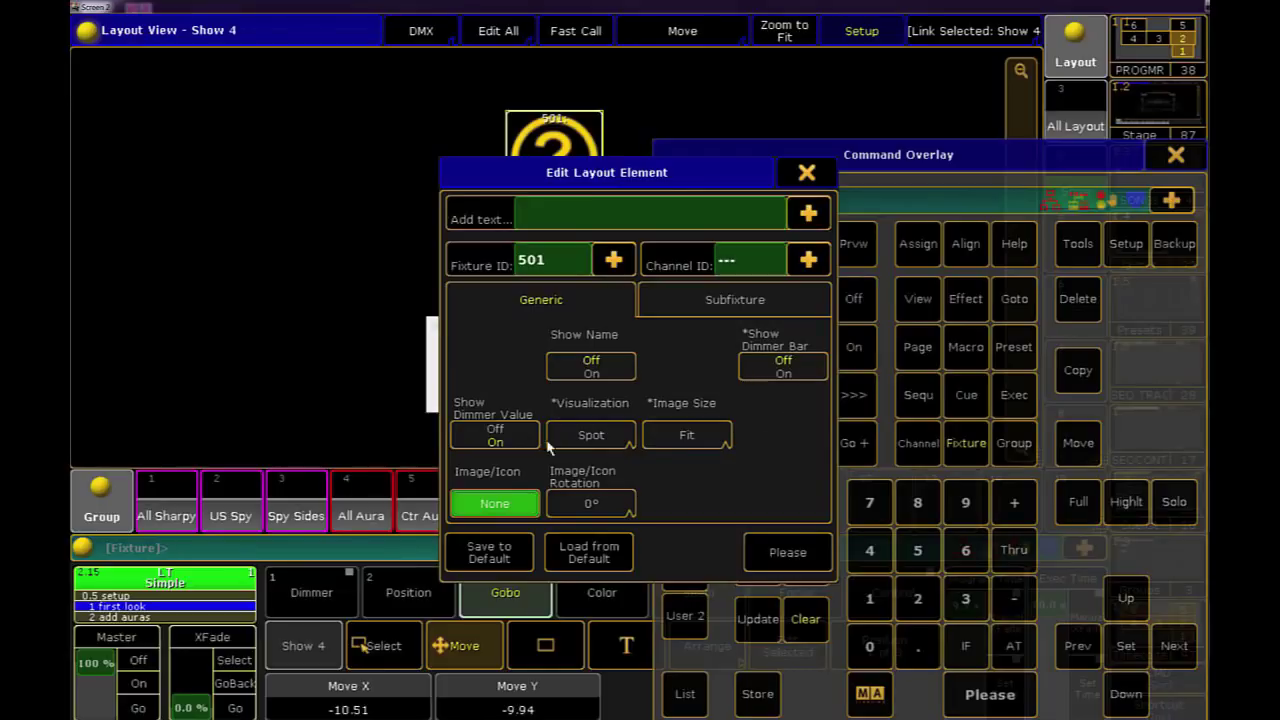
{"action": "left_click", "coordinate": [517, 438]}
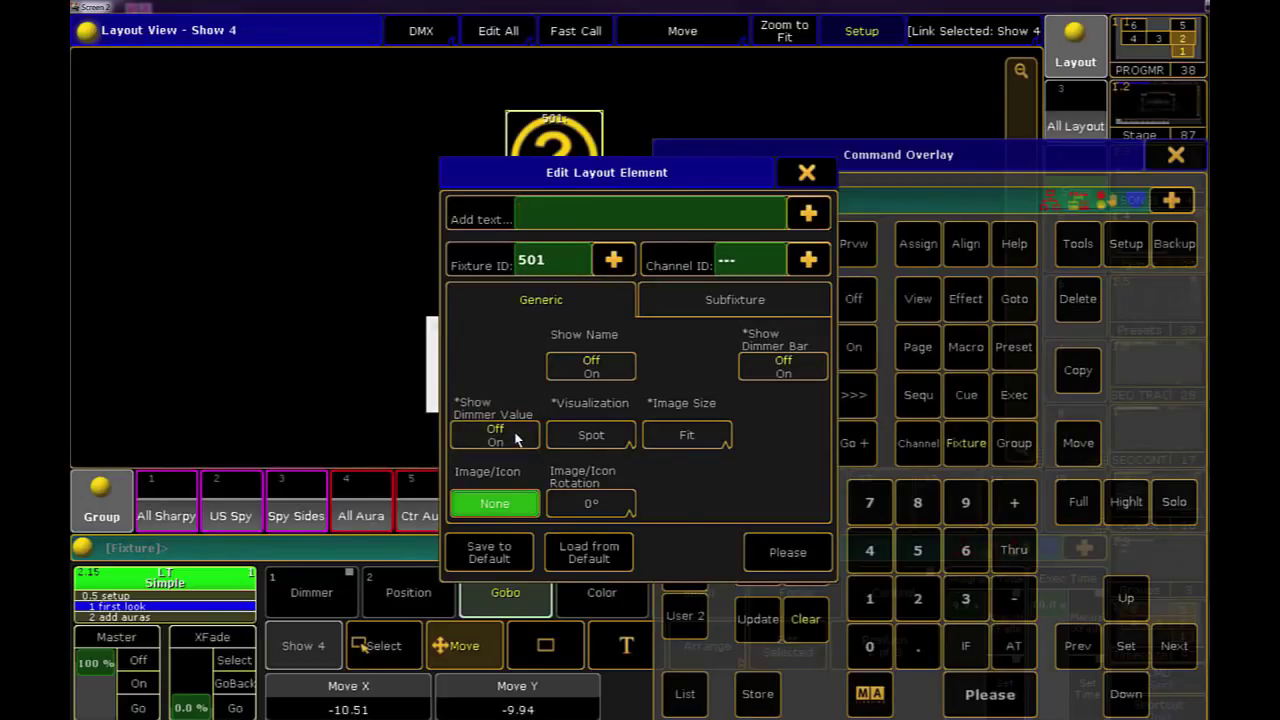
{"action": "left_click", "coordinate": [788, 553]}
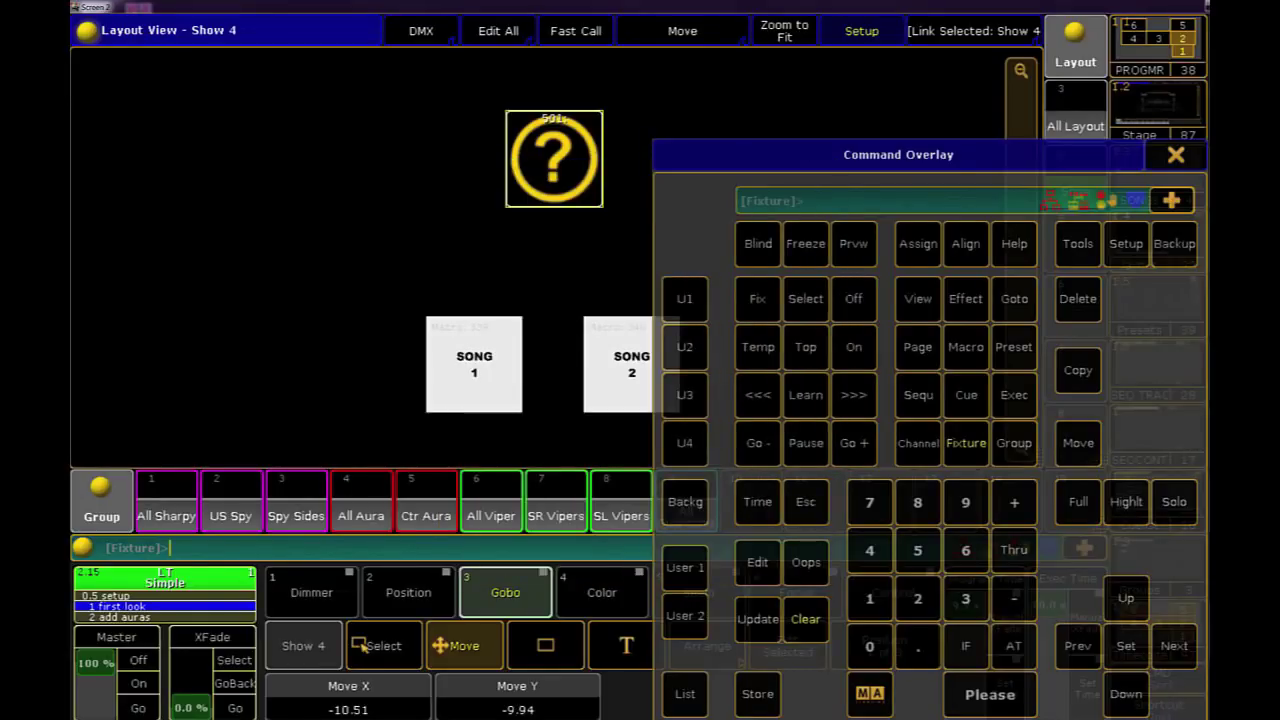
{"action": "left_click", "coordinate": [1193, 160]}
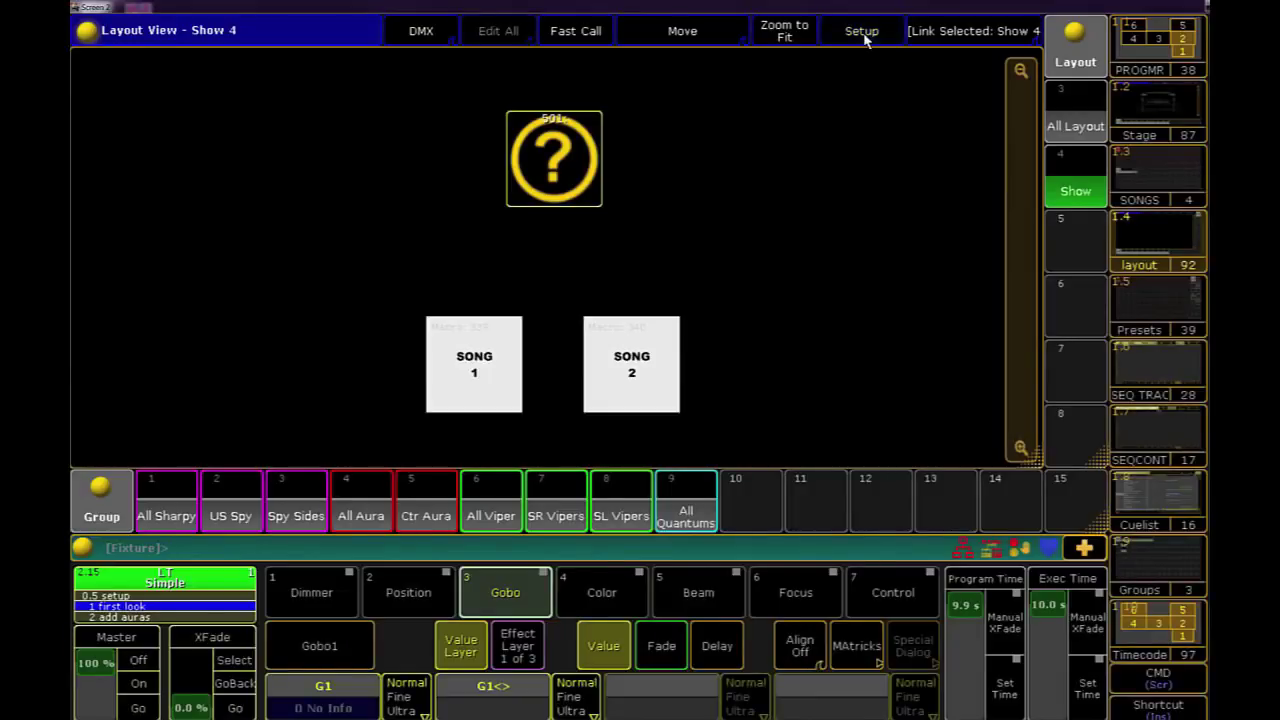
Test fixture 501's feedback image by setting its G1 gobo value to Strike Rig and after that to Look 1
{"action": "left_click", "coordinate": [340, 700]}
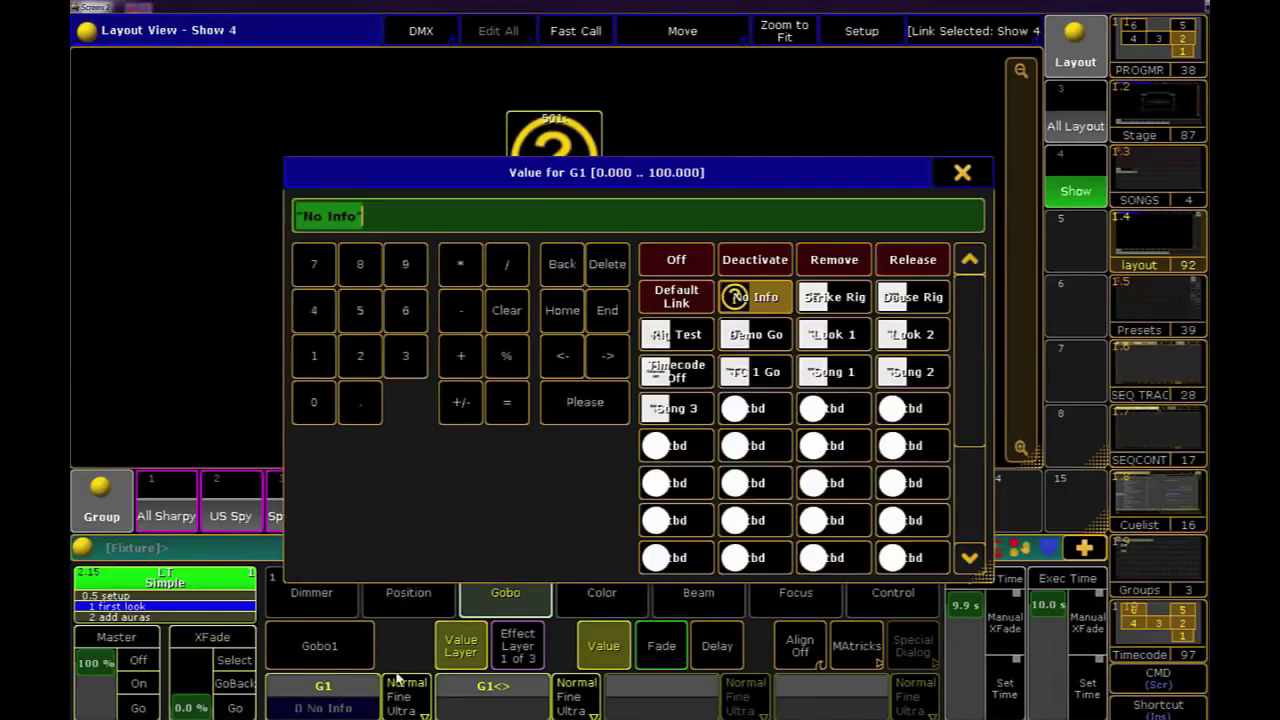
{"action": "left_click", "coordinate": [833, 303]}
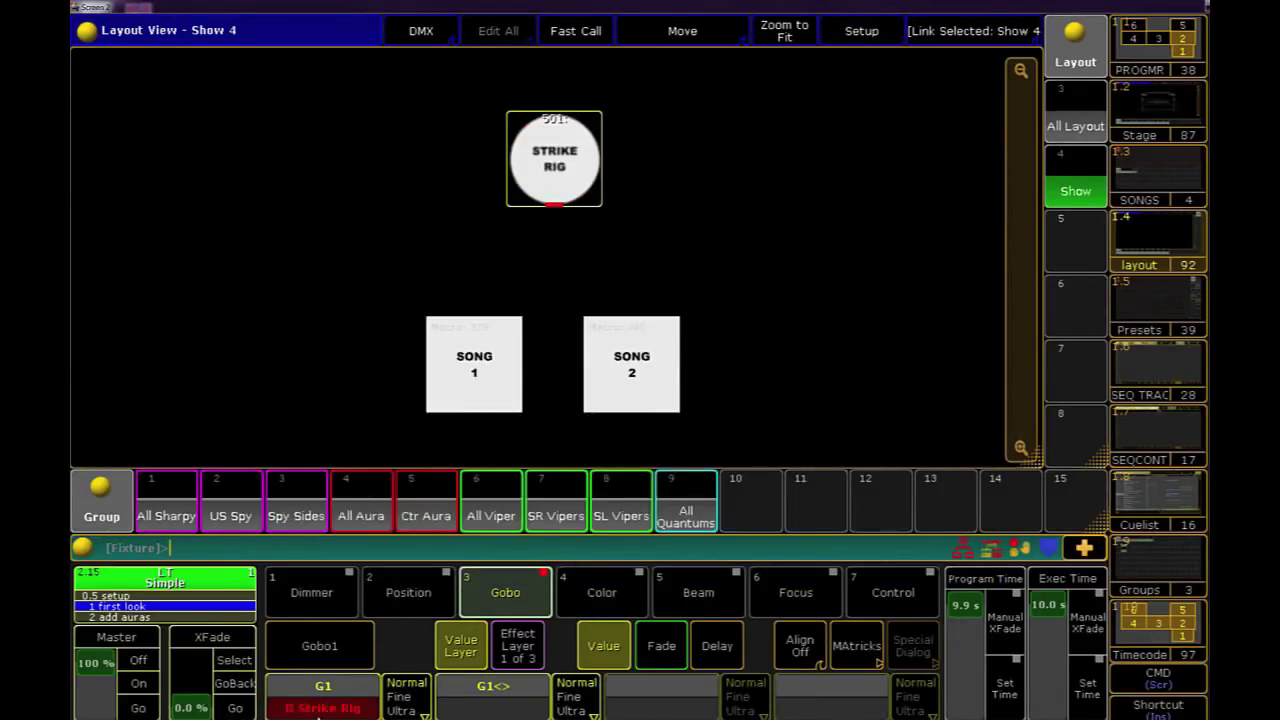
{"action": "left_click", "coordinate": [320, 706]}
{"action": "left_click", "coordinate": [852, 338]}
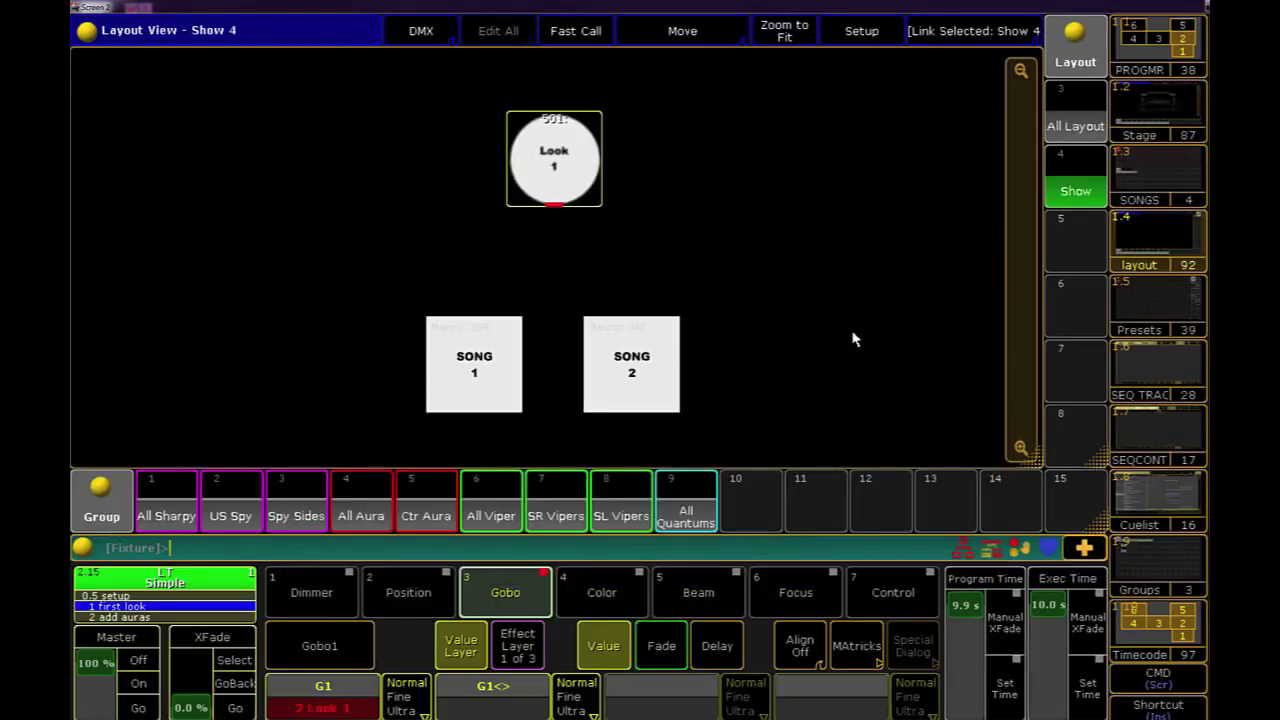
Set fixture 501's G1 gobo value to Song 1, then trigger the Song 2 and Song 1 macros to return to the LT Simple sequence
{"action": "left_click", "coordinate": [305, 712]}
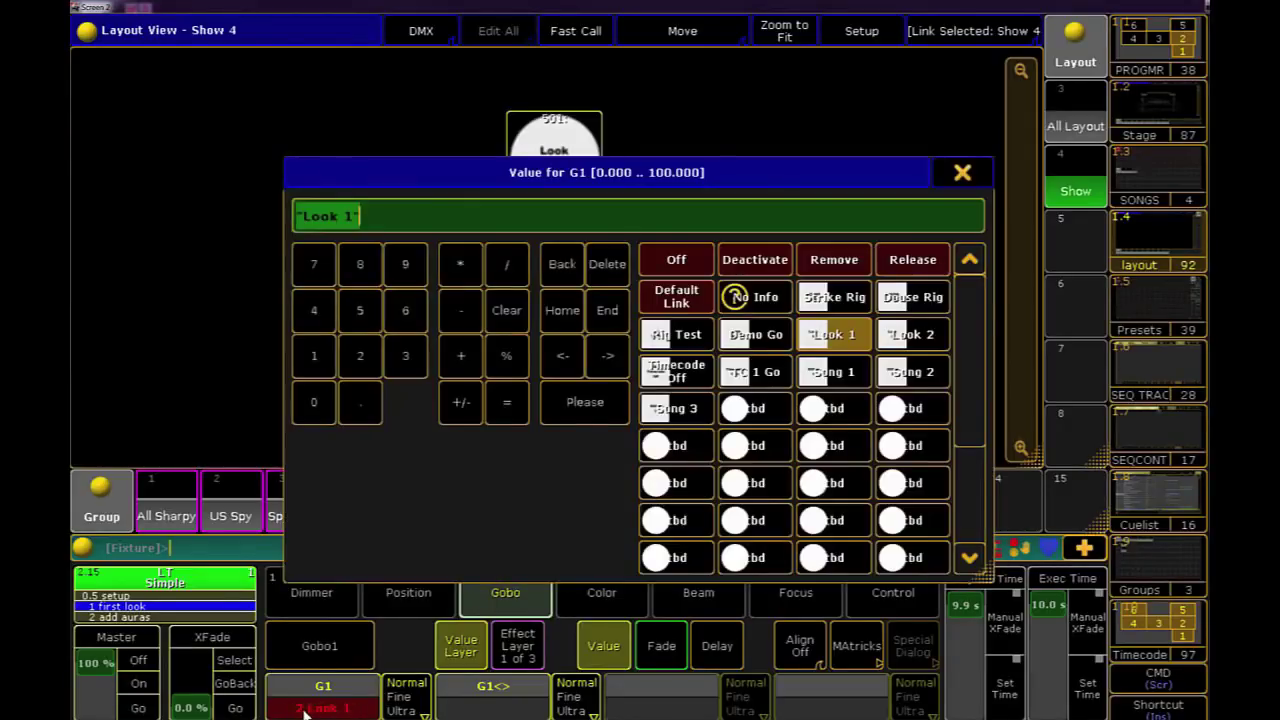
{"action": "left_click", "coordinate": [832, 376]}
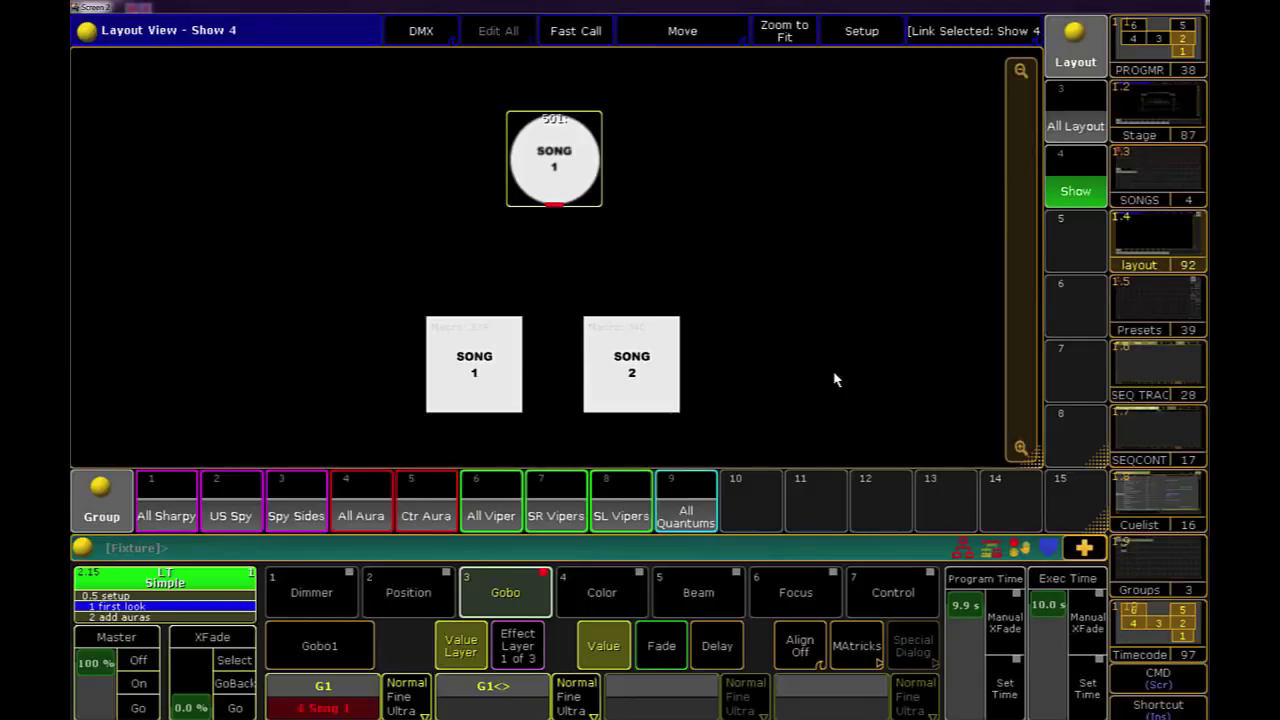
{"action": "left_click", "coordinate": [630, 398]}
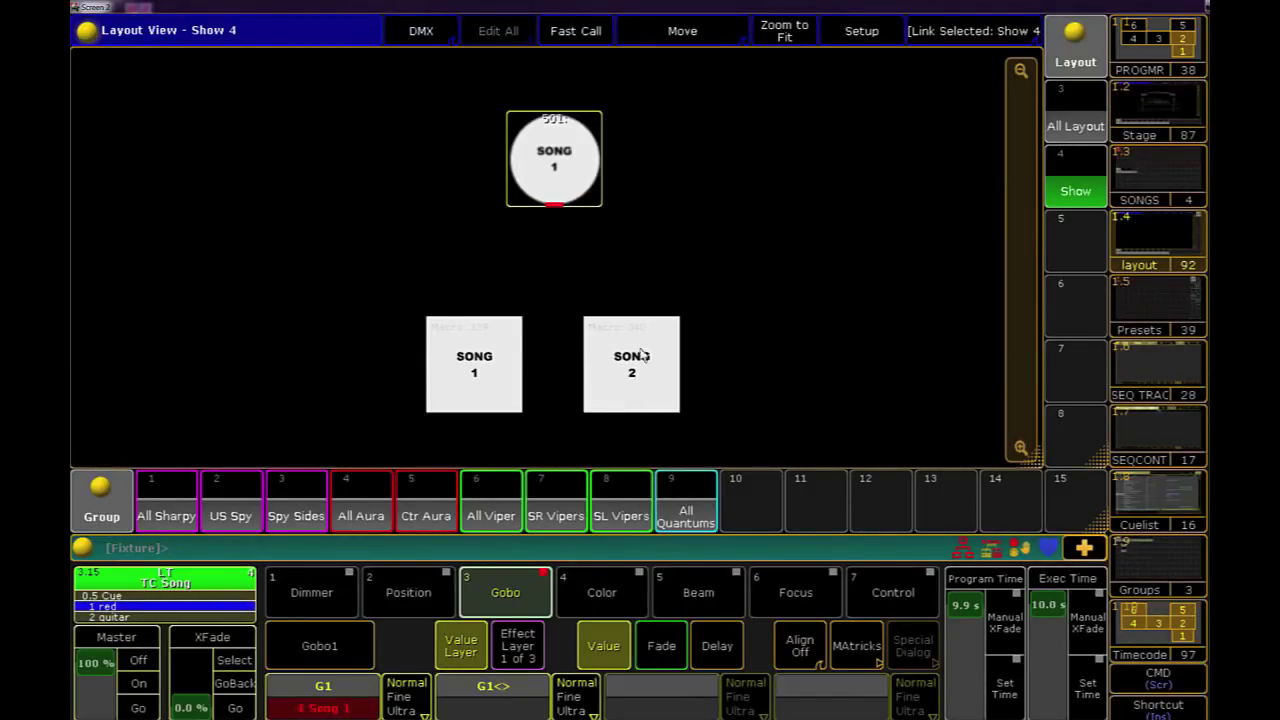
{"action": "left_click", "coordinate": [482, 362]}
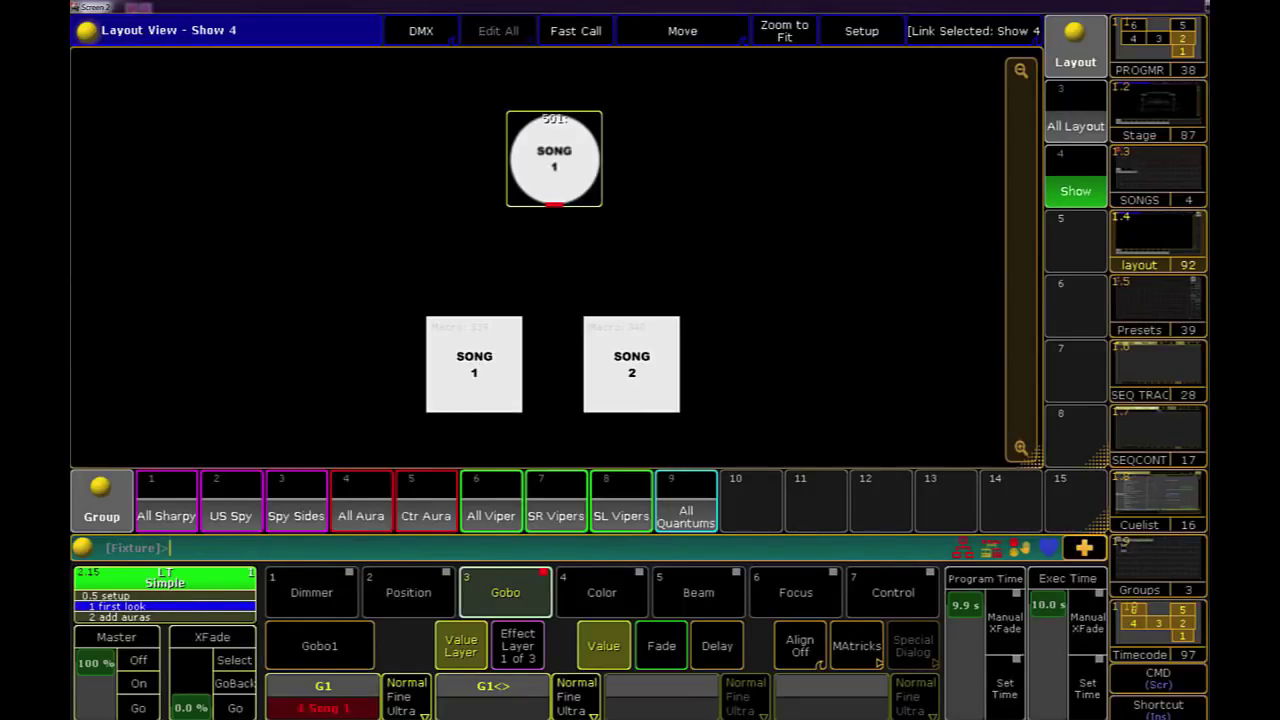
Store the Song 1 gobo value into cue 1 of the LT Simple sequence with Merge and clear the programmer
{"action": "left_click", "coordinate": [1158, 678]}
{"action": "left_click", "coordinate": [758, 693]}
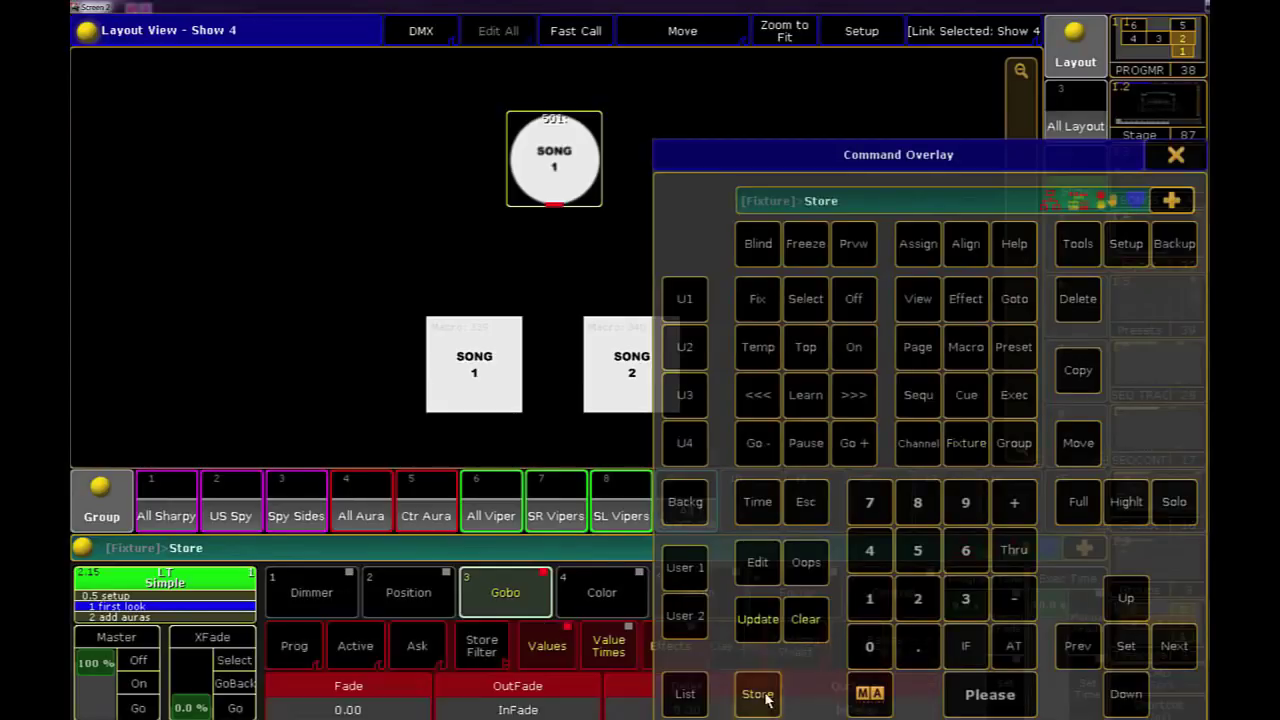
{"action": "left_click", "coordinate": [864, 610]}
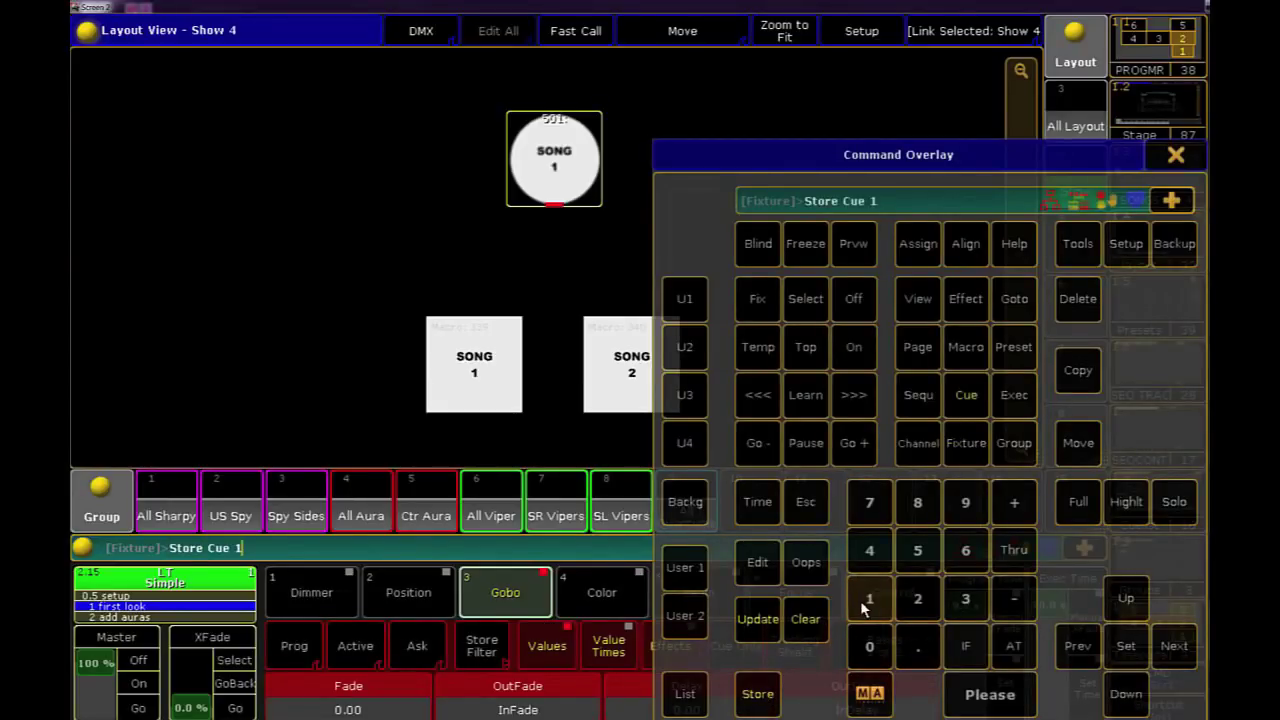
{"action": "left_click", "coordinate": [982, 697]}
{"action": "left_click", "coordinate": [547, 438]}
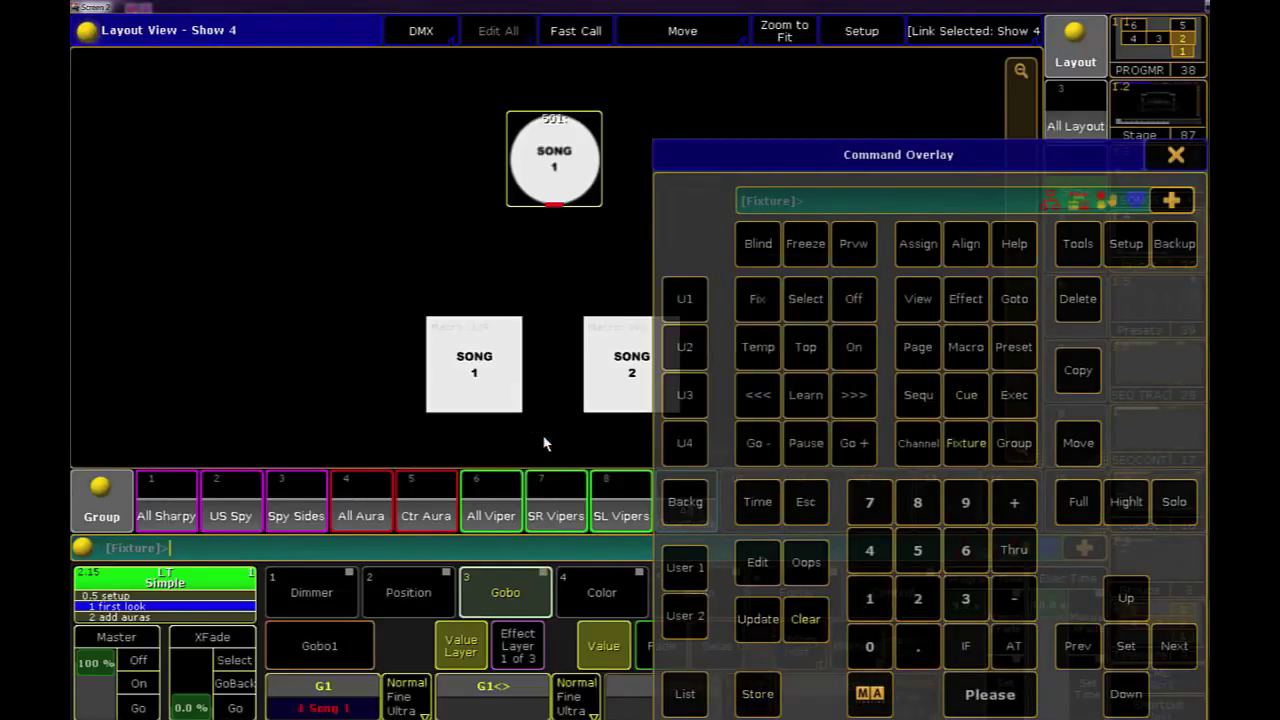
{"action": "left_click", "coordinate": [806, 620]}
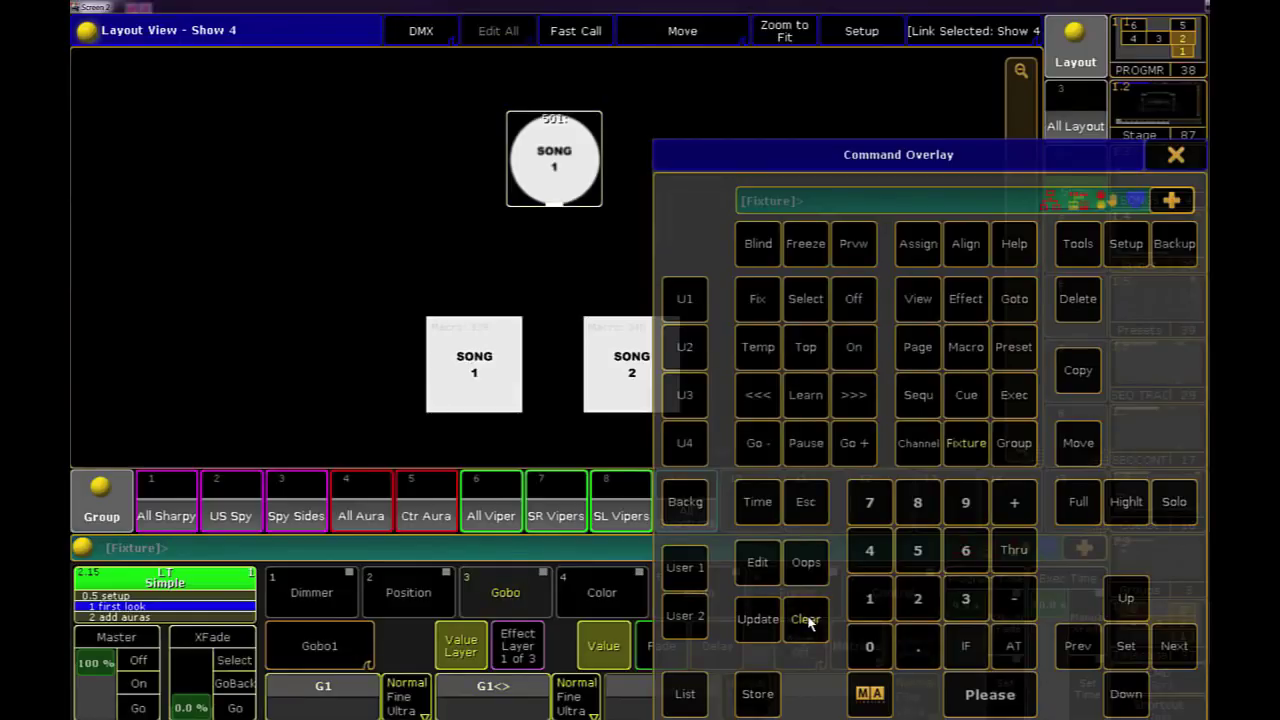
Trigger the Song 2 and Song 1 macros to test how fixture 501's feedback image responds
{"action": "left_click", "coordinate": [606, 376]}
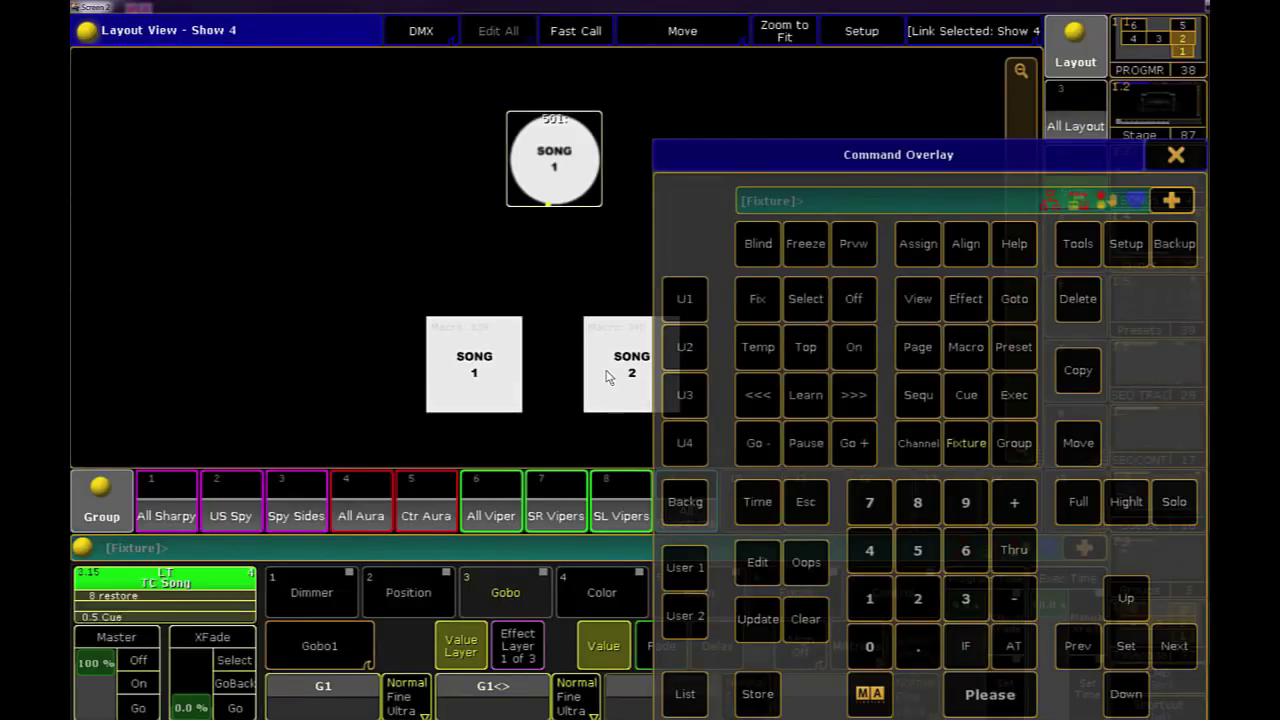
{"action": "left_click", "coordinate": [475, 375]}
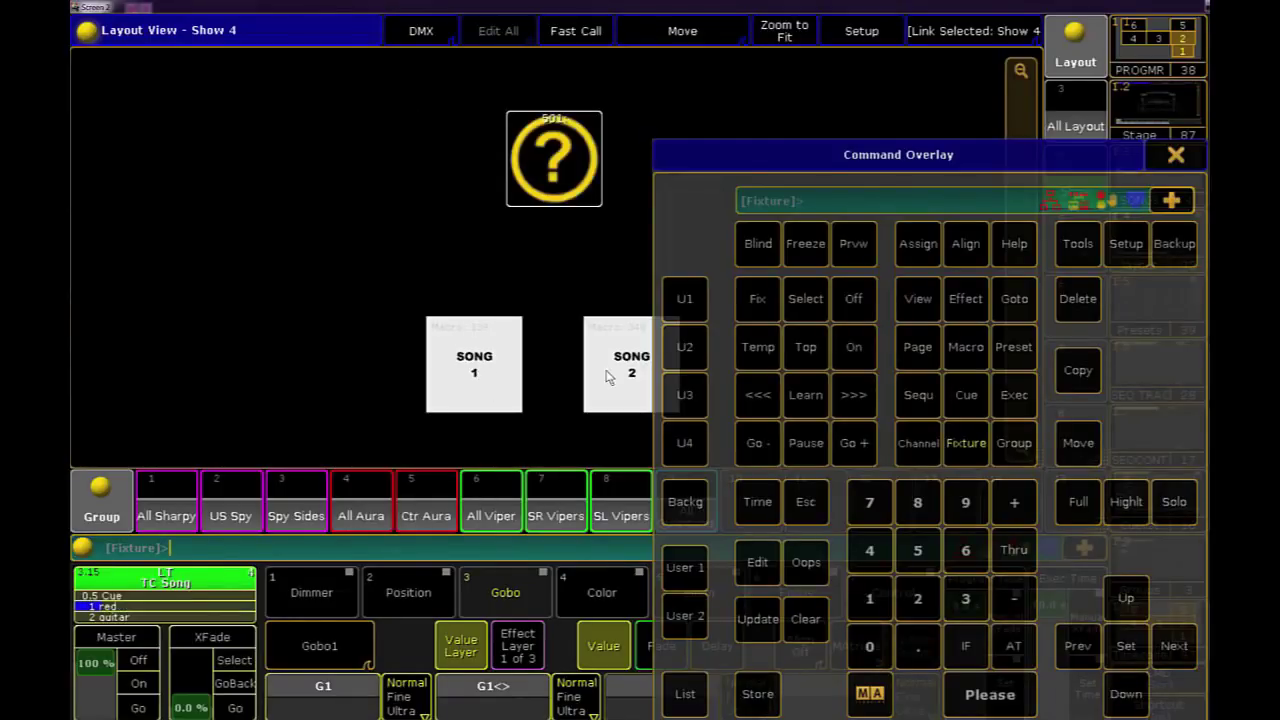
{"action": "left_click", "coordinate": [477, 376]}
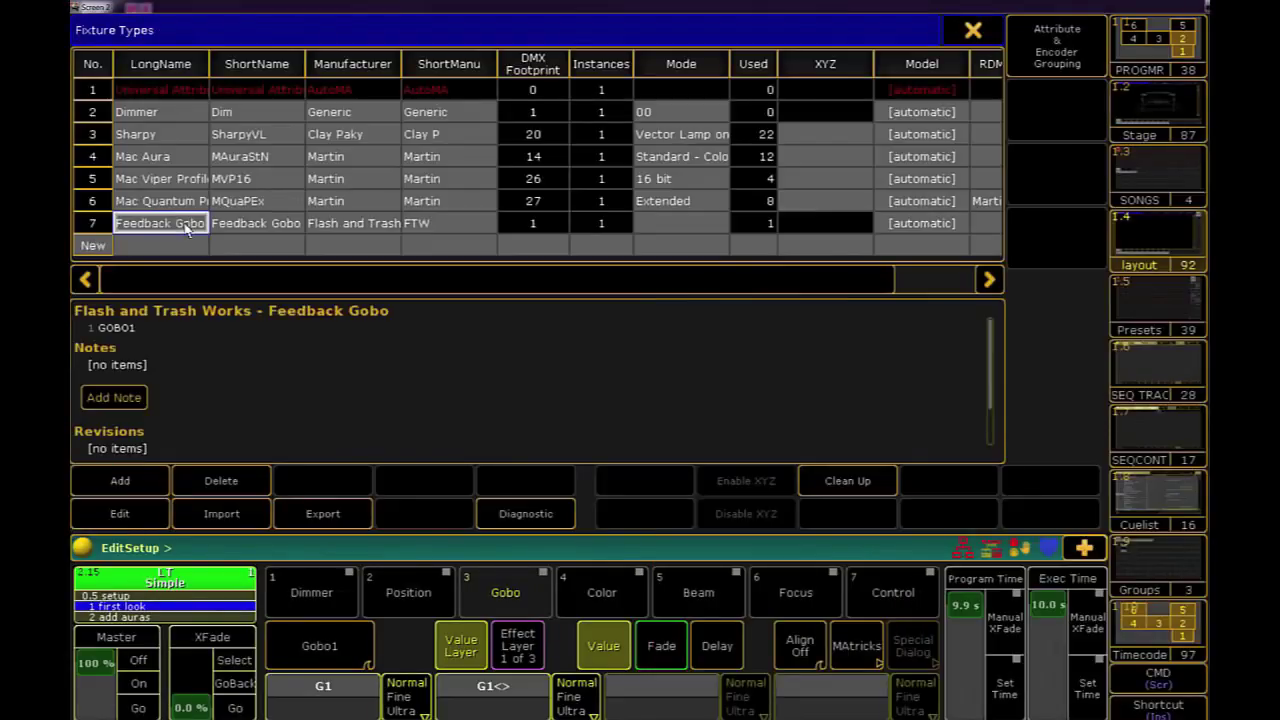
Open the Feedback Gobo fixture type's channels and examine the Snap setting of the GOBO1 channel
{"action": "left_click", "coordinate": [127, 512]}
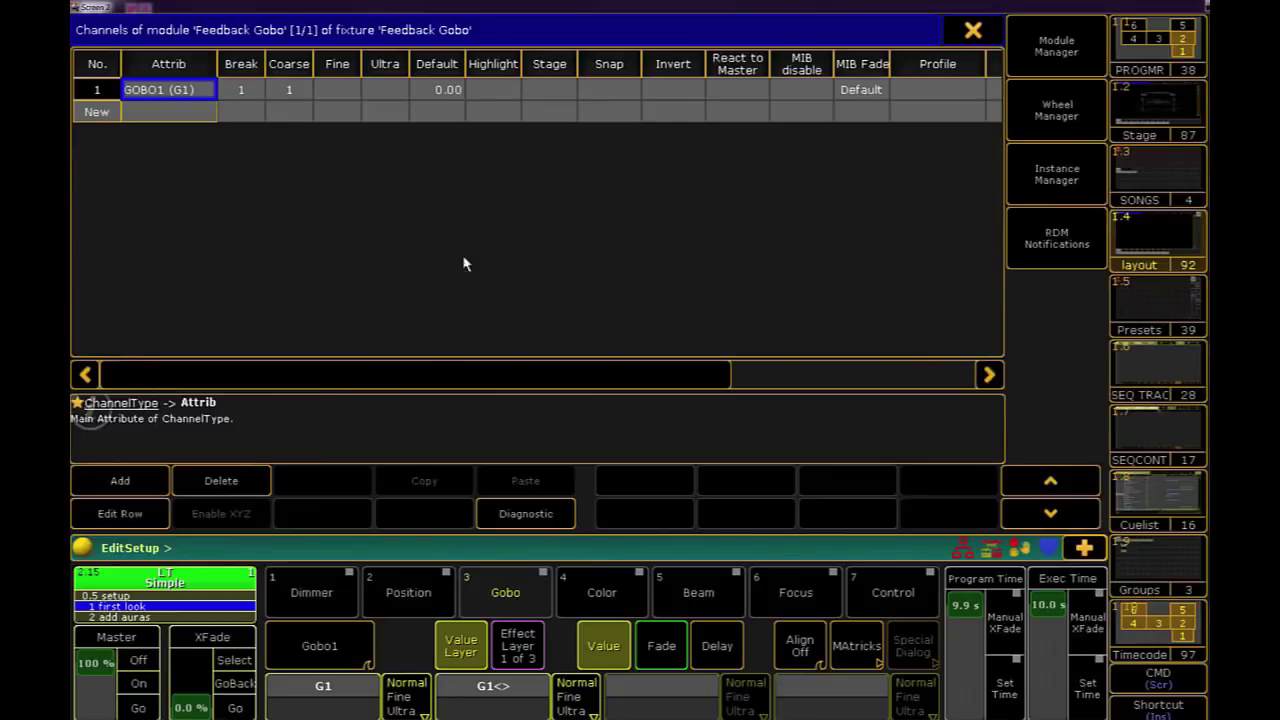
{"action": "left_click", "coordinate": [615, 92]}
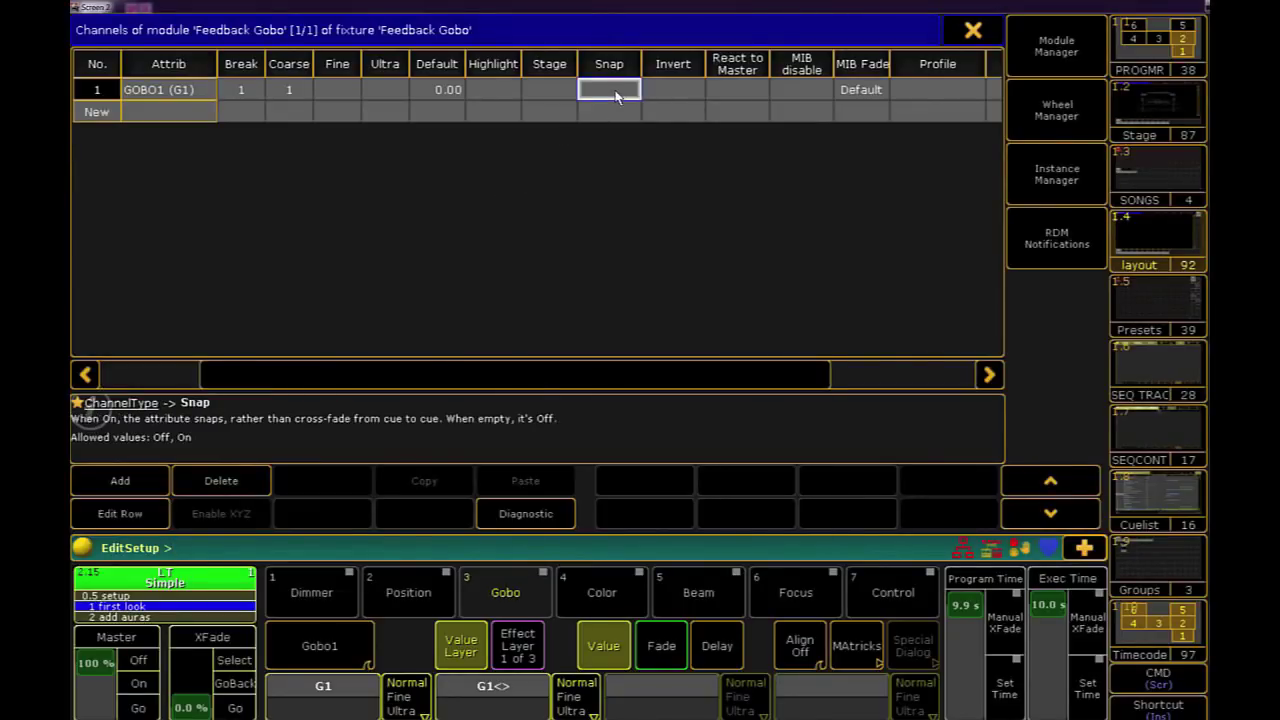
{"action": "left_click", "coordinate": [975, 30]}
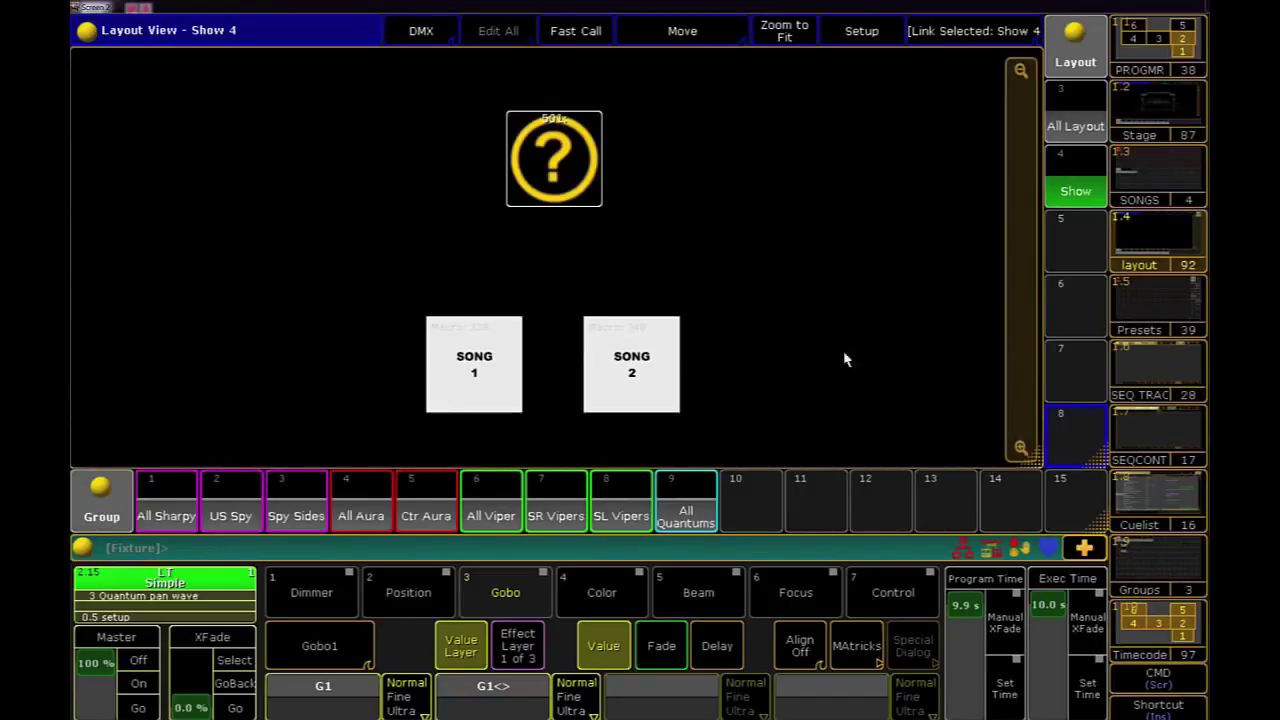
Trigger the Song 1 macro and set fixture 501's G1 gobo value to Song 2
{"action": "left_click", "coordinate": [470, 373]}
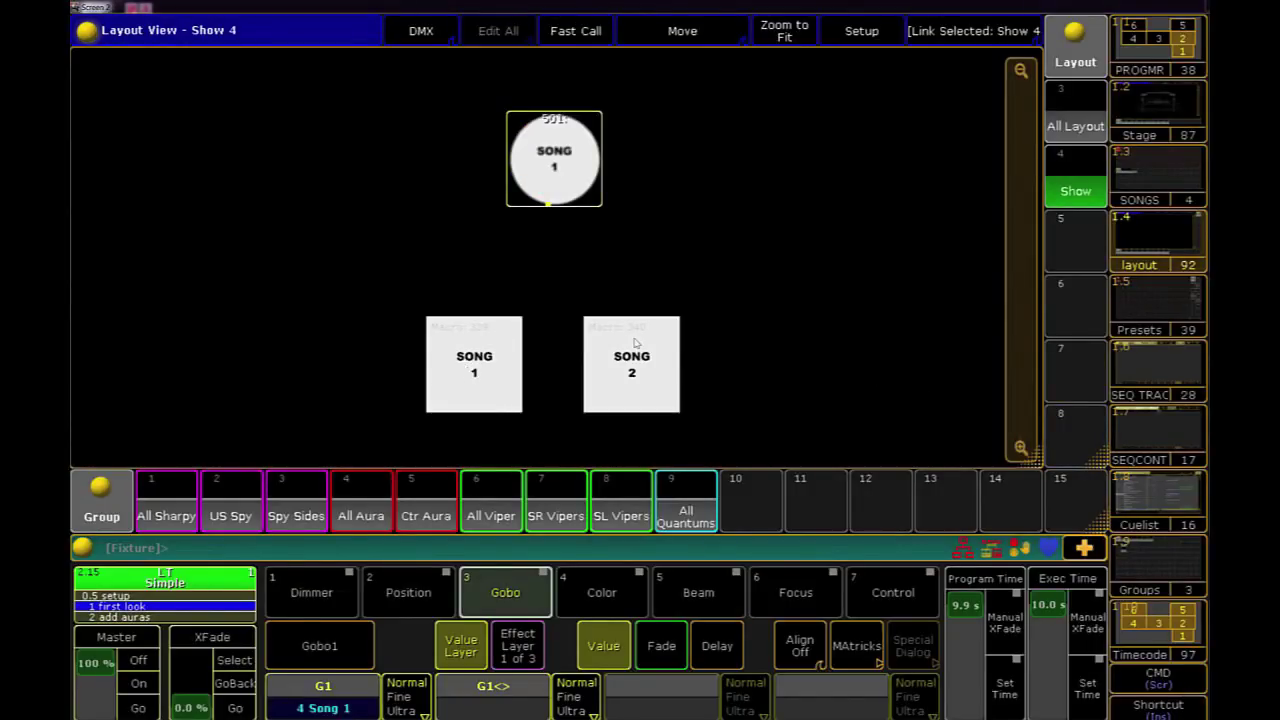
{"action": "left_click", "coordinate": [340, 707]}
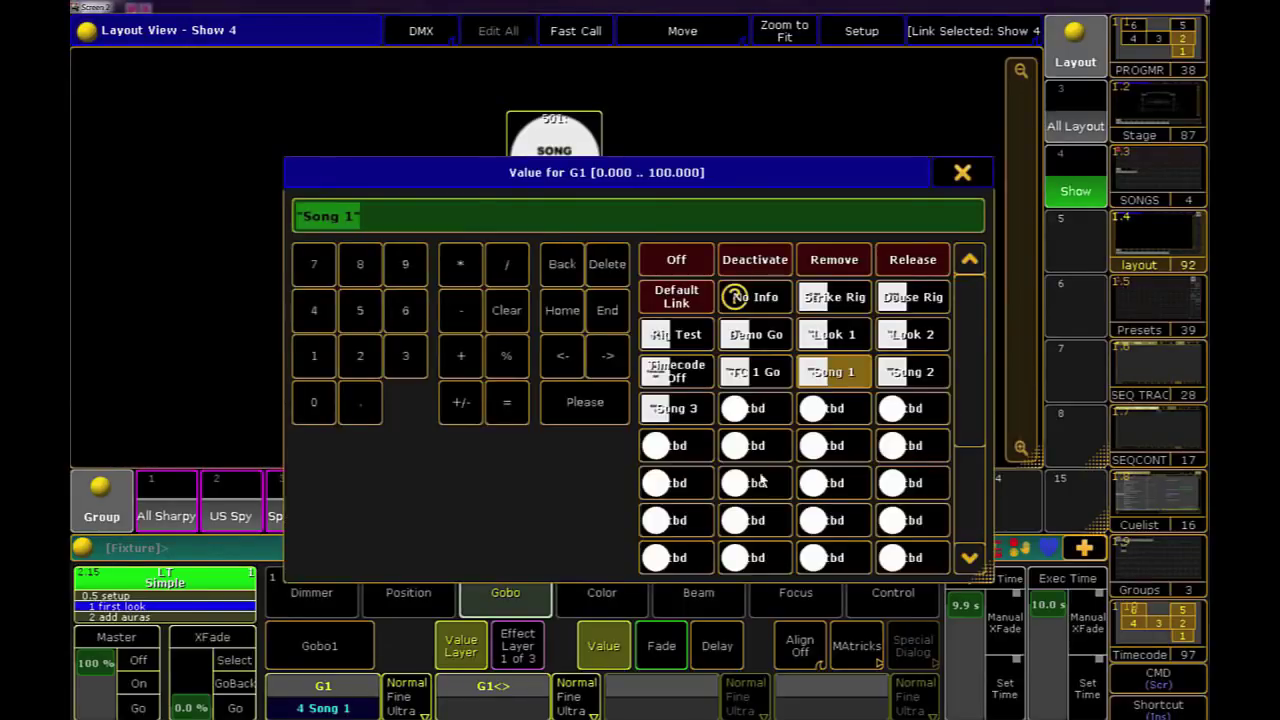
{"action": "left_click", "coordinate": [905, 365]}
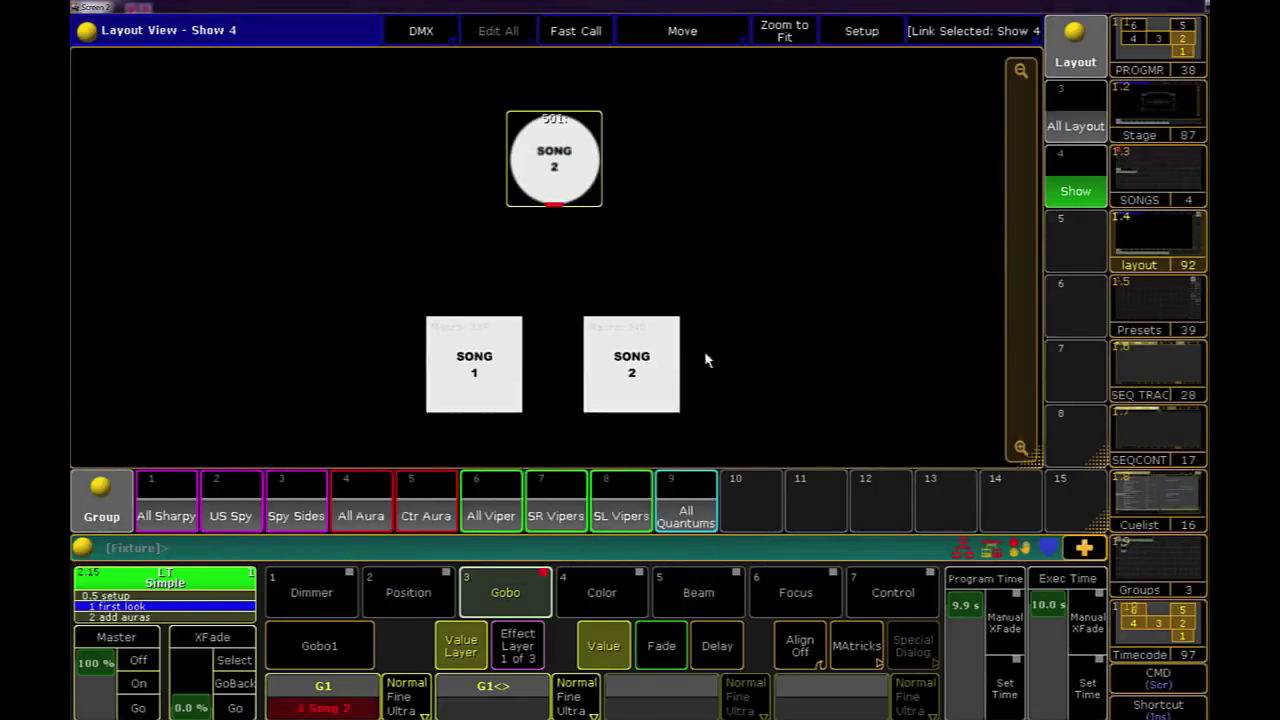
Store the Song 2 gobo value into cue 1 of the TC Song sequence with Merge and clear the programmer
{"action": "left_click", "coordinate": [1158, 677]}
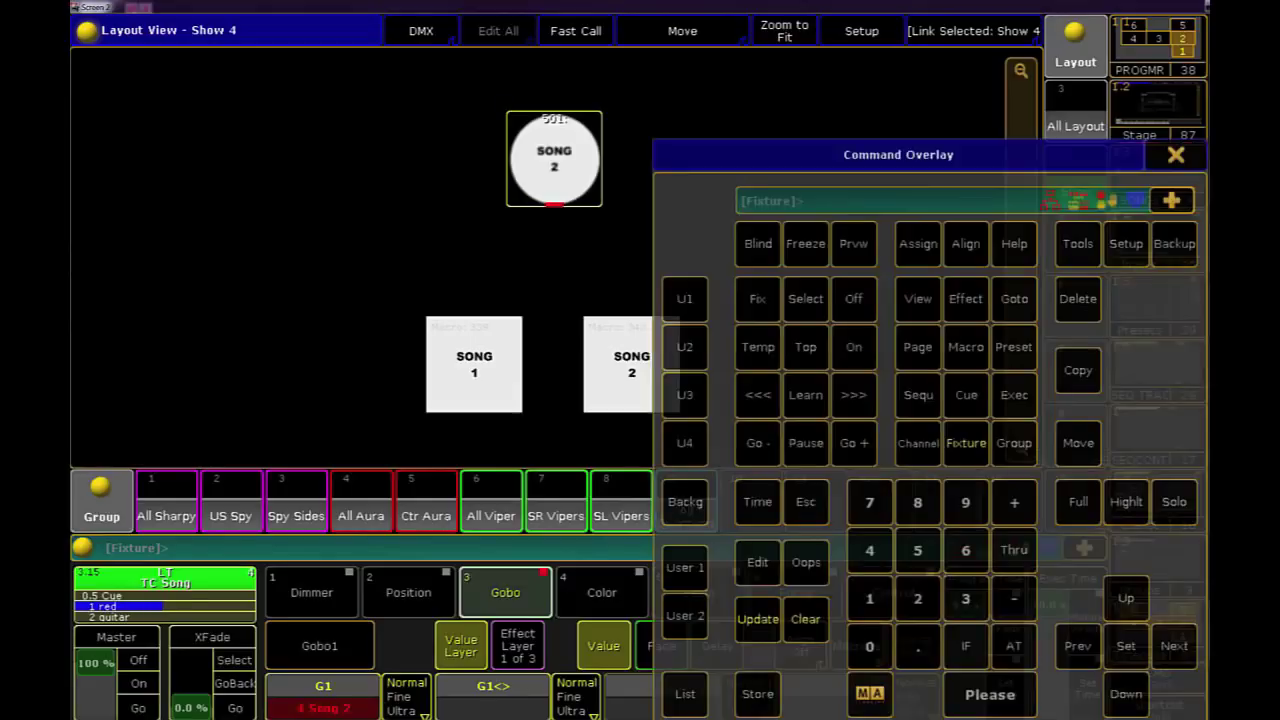
{"action": "left_click", "coordinate": [758, 694]}
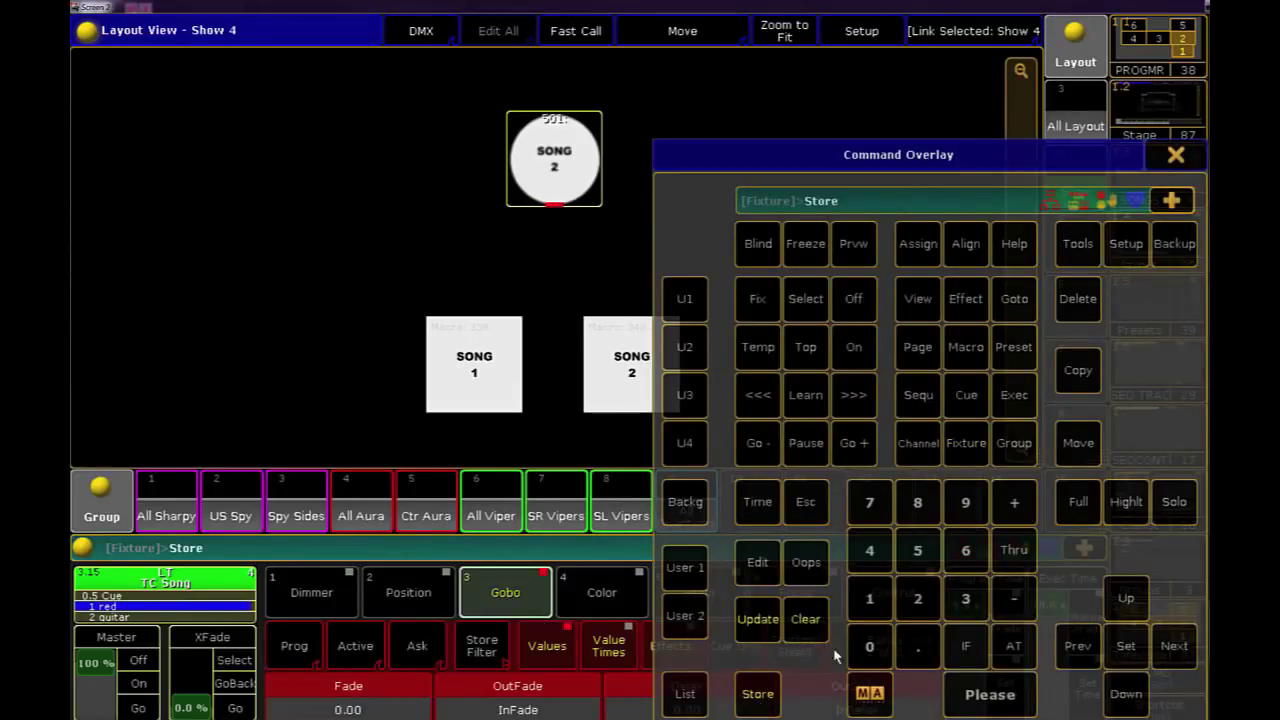
{"action": "left_click", "coordinate": [869, 612]}
{"action": "left_click", "coordinate": [975, 695]}
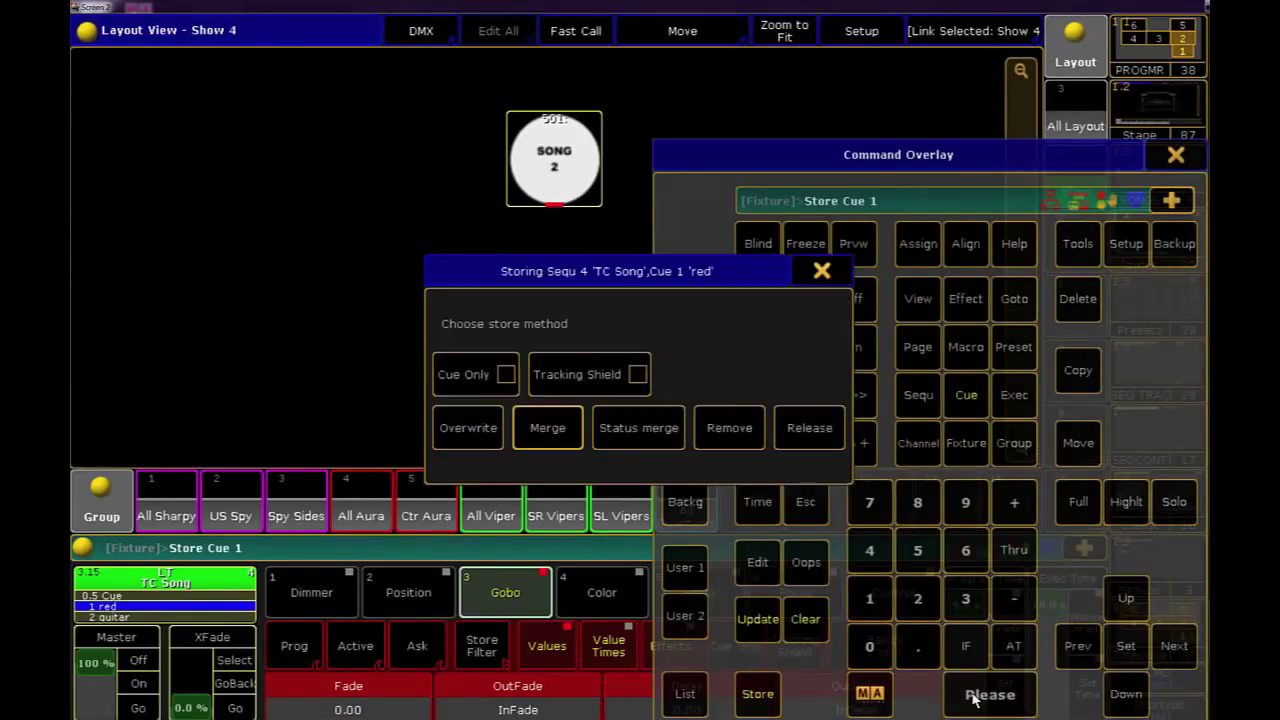
{"action": "left_click", "coordinate": [563, 432]}
{"action": "left_click", "coordinate": [813, 622]}
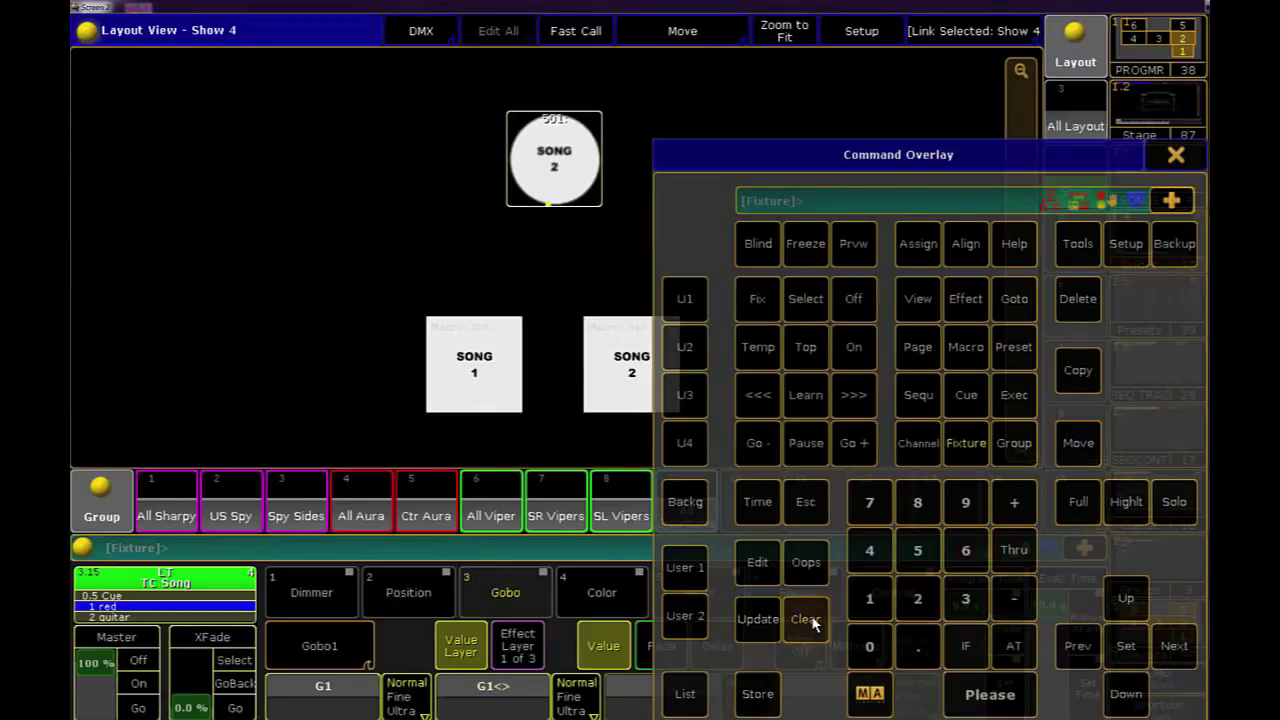
{"action": "left_click", "coordinate": [1176, 155]}
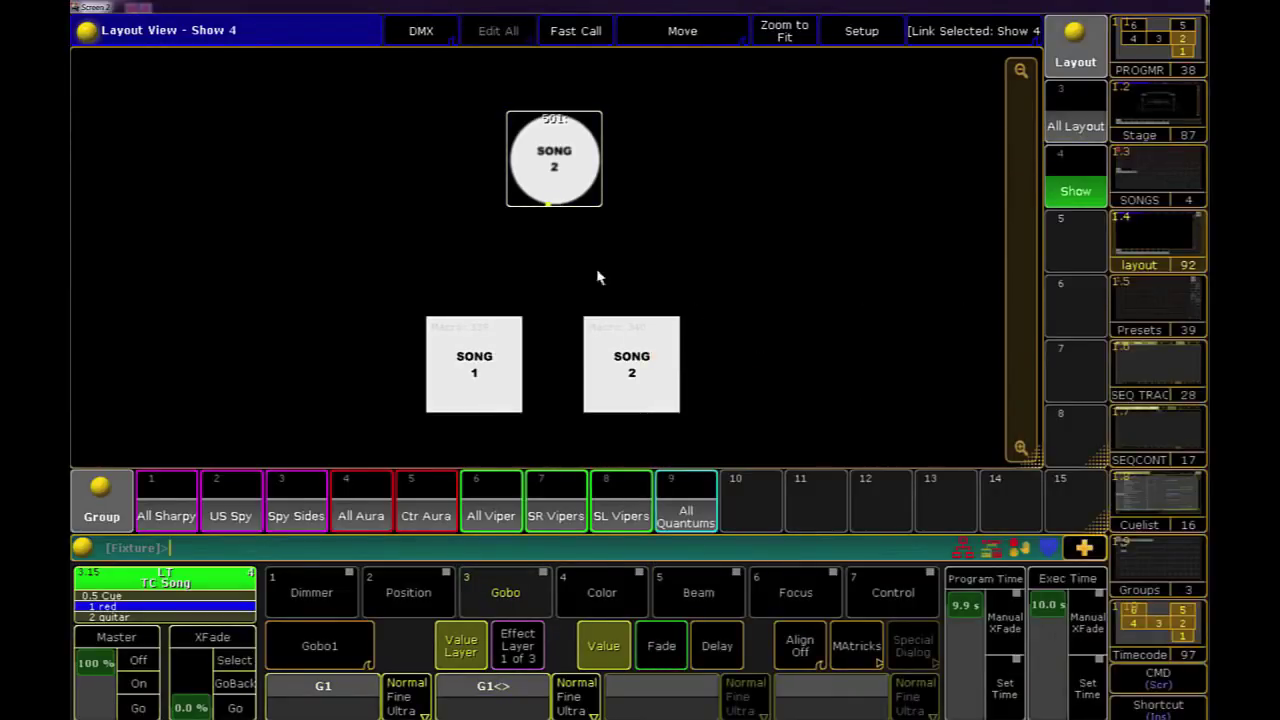
Trigger the Song 1 and Song 2 macros alternately to check that fixture 501's feedback image follows the active song
{"action": "left_click", "coordinate": [477, 354]}
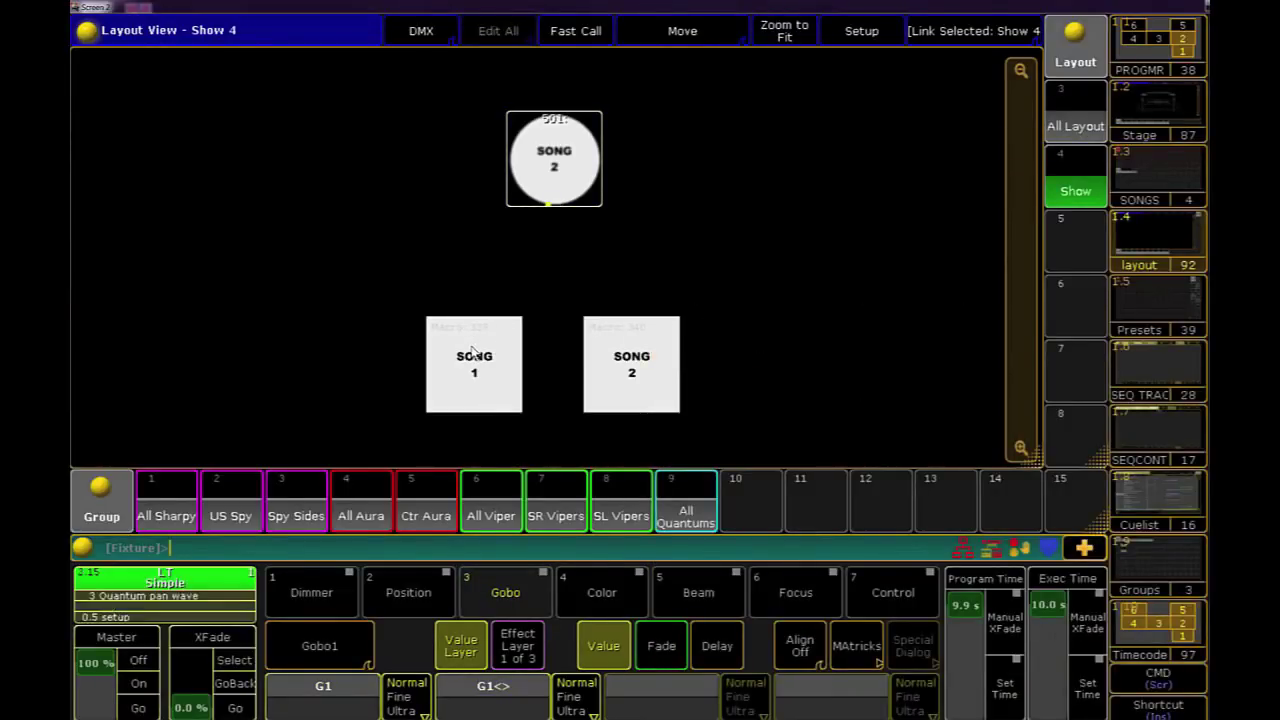
{"action": "left_click", "coordinate": [628, 348]}
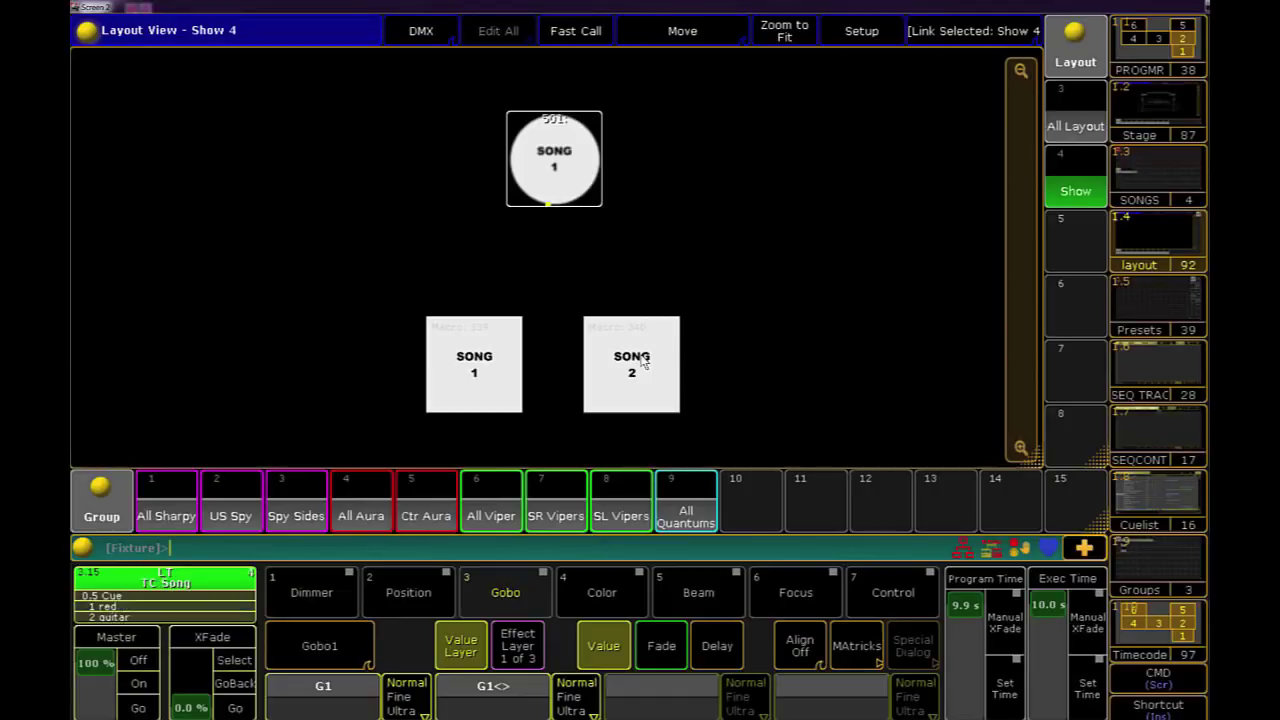
{"action": "left_click", "coordinate": [474, 356]}
{"action": "left_click", "coordinate": [629, 368]}
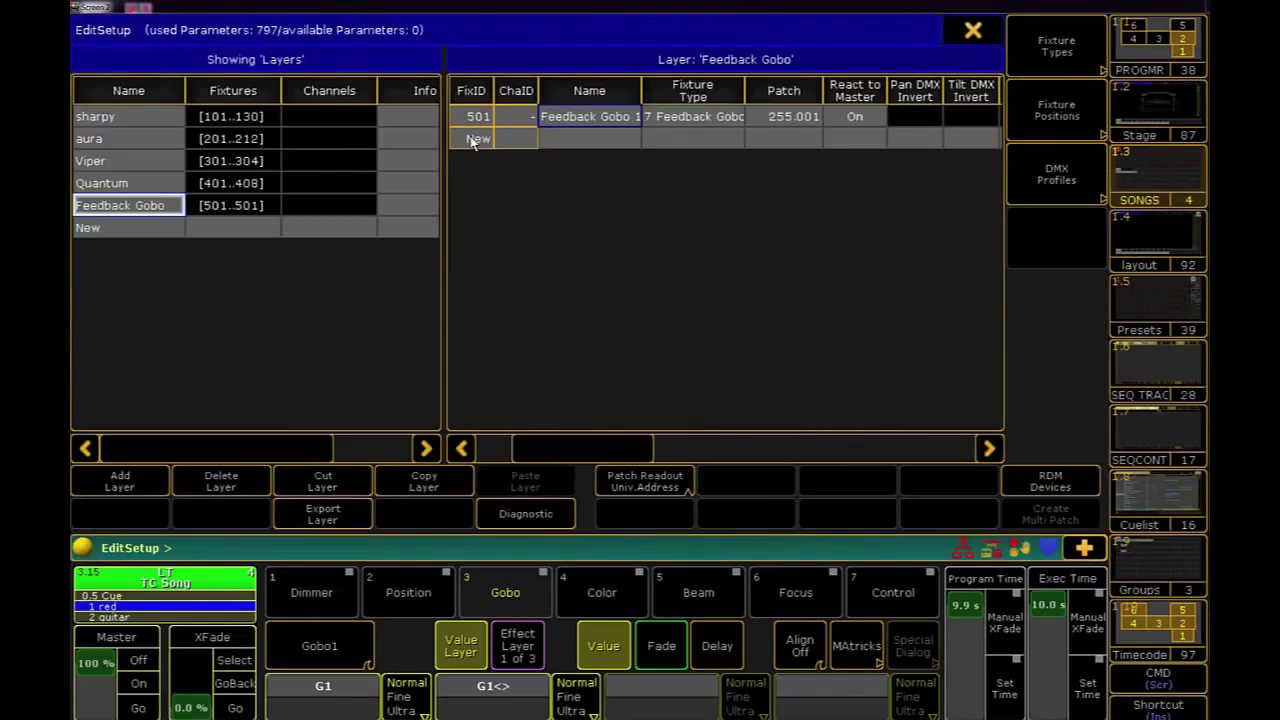
Add a second feedback gobo fixture, 502, to the Feedback Gobo layer
{"action": "left_click", "coordinate": [474, 140]}
{"action": "left_click", "coordinate": [474, 140]}
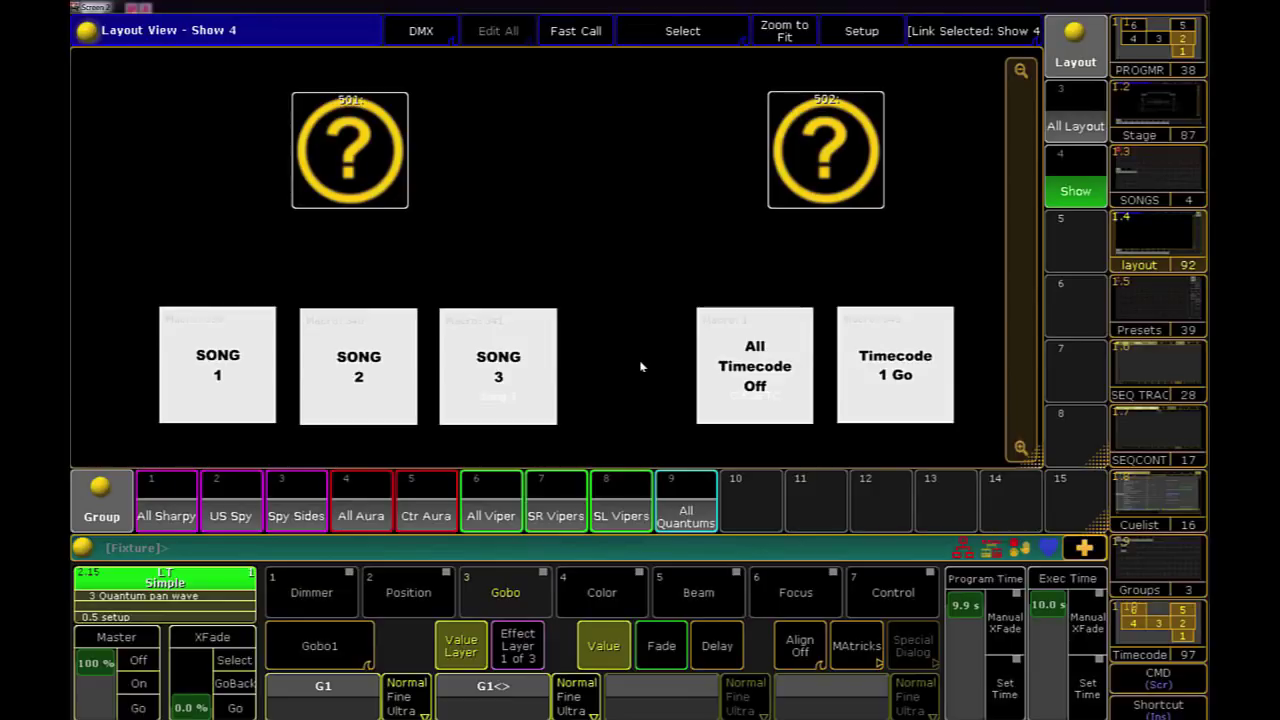
Trigger the Song 1 and Song 2 macros in the expanded layout to check the feedback images of fixtures 501 and 502
{"action": "left_click", "coordinate": [250, 368]}
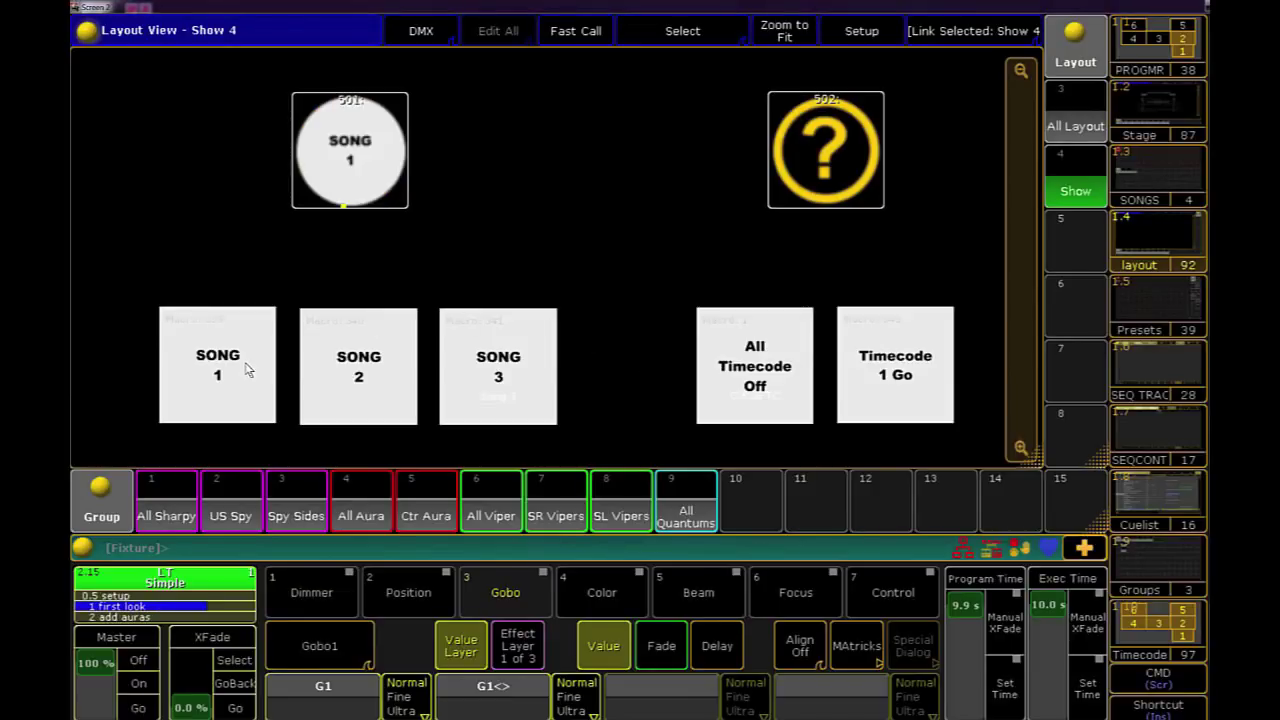
{"action": "left_click", "coordinate": [373, 360]}
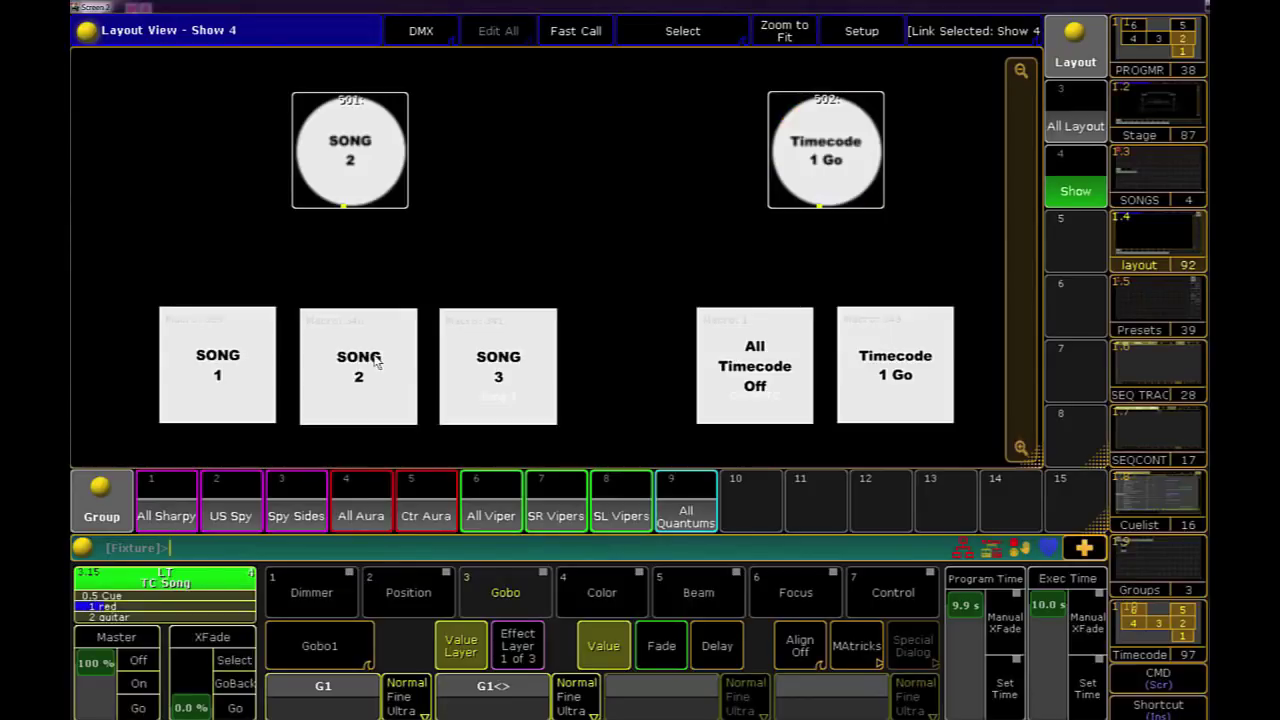